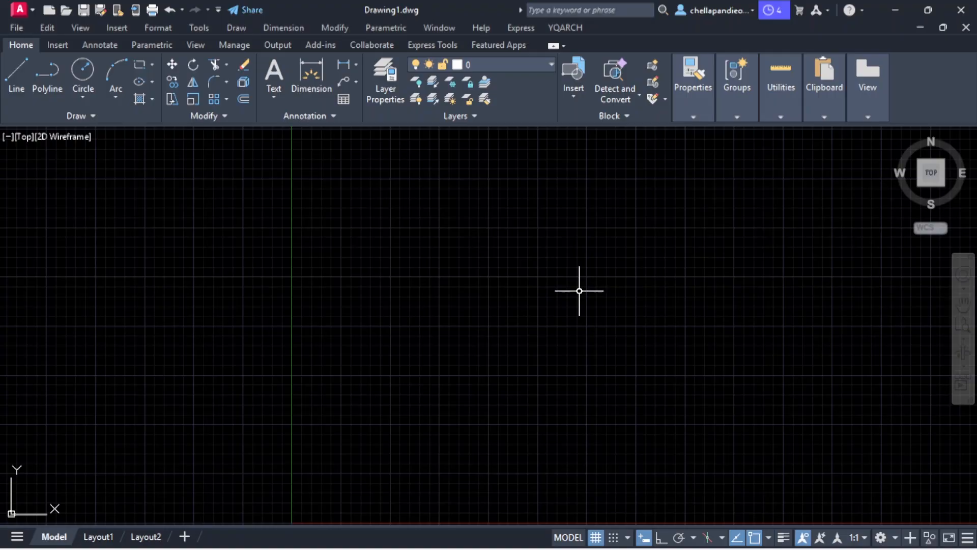
Draw five construction lines at freely chosen angles, all passing through one common point
{"action": "type", "text": "XL"}
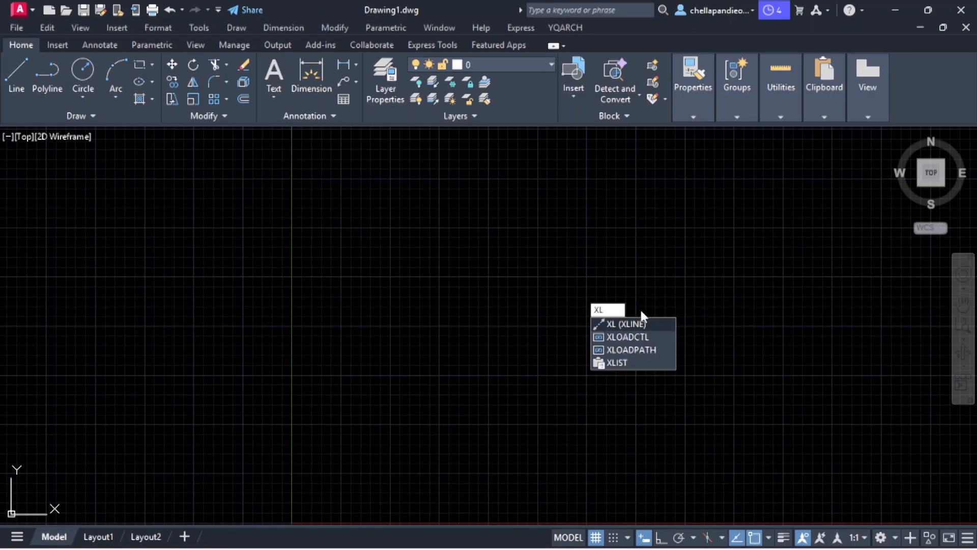
{"action": "left_click", "coordinate": [645, 324]}
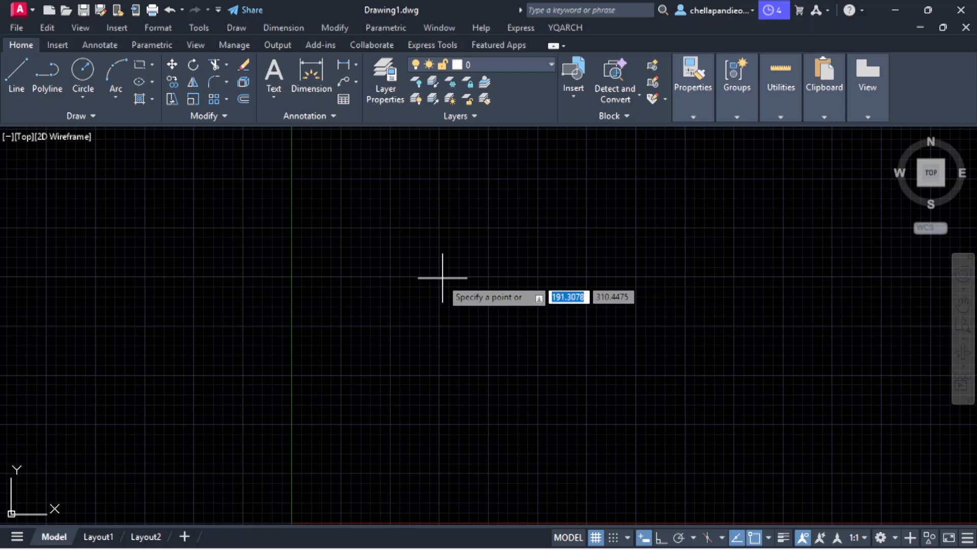
{"action": "left_click", "coordinate": [396, 295]}
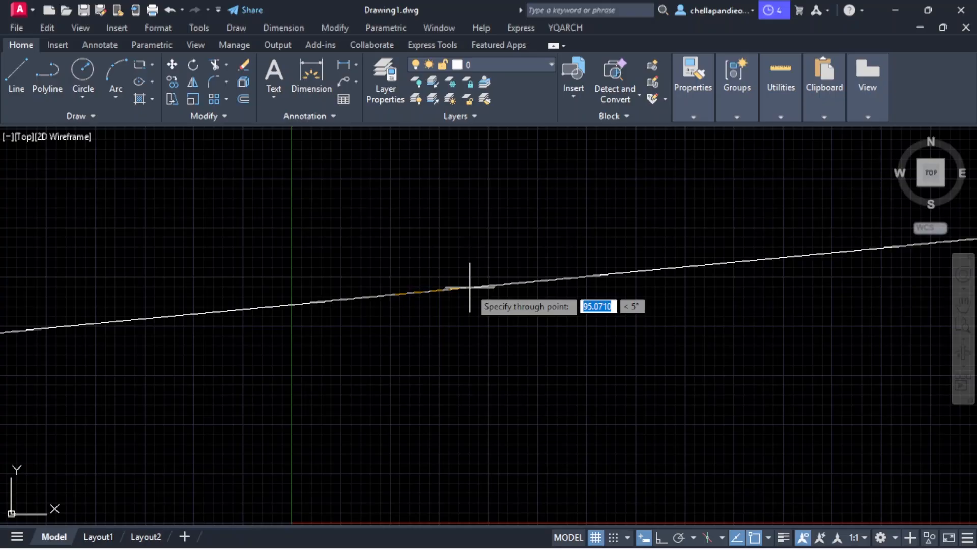
{"action": "key", "text": "F8"}
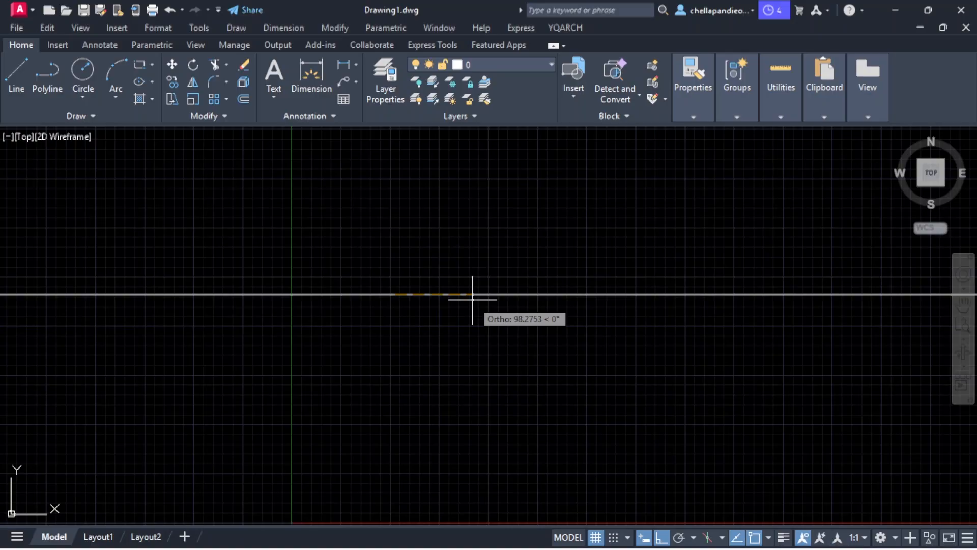
{"action": "key", "text": "F8"}
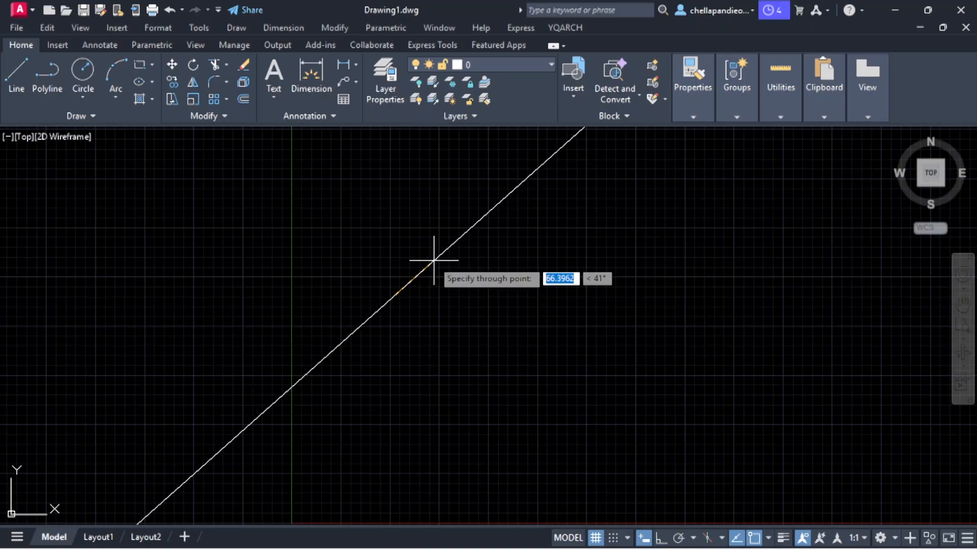
{"action": "left_click", "coordinate": [436, 286]}
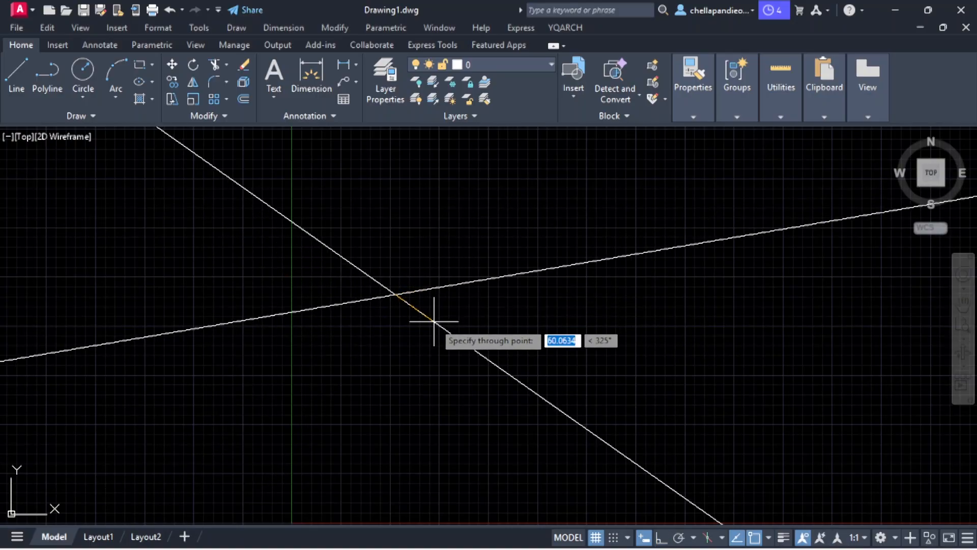
{"action": "left_click", "coordinate": [434, 323]}
{"action": "left_click", "coordinate": [382, 338]}
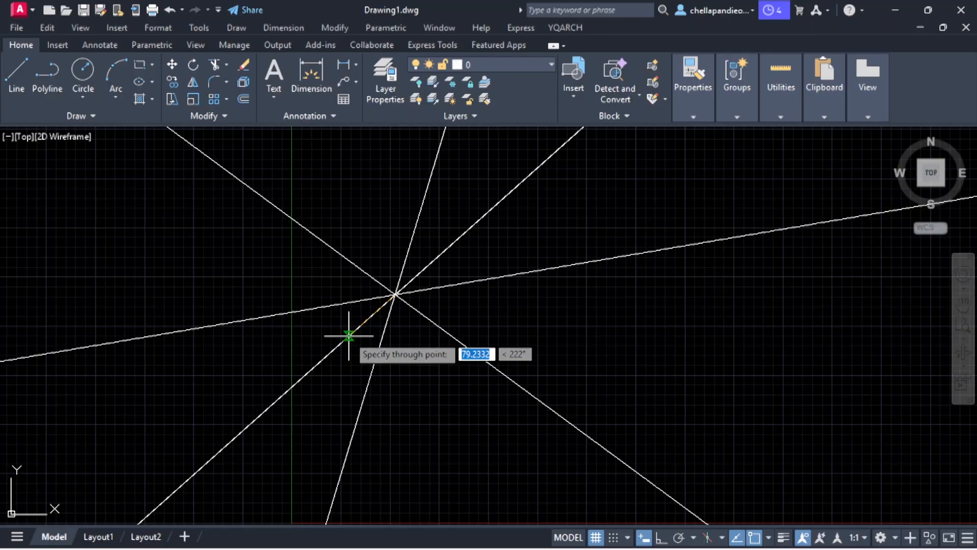
{"action": "left_click", "coordinate": [346, 338]}
{"action": "key", "text": "Escape"}
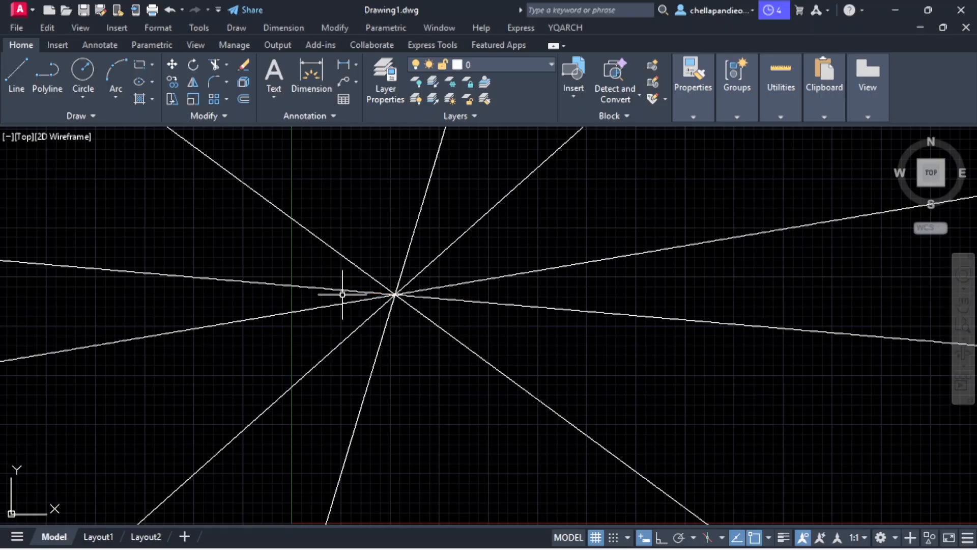
Display the command line and erase all five construction lines that cross at the common point
{"action": "key", "text": "ctrl+9"}
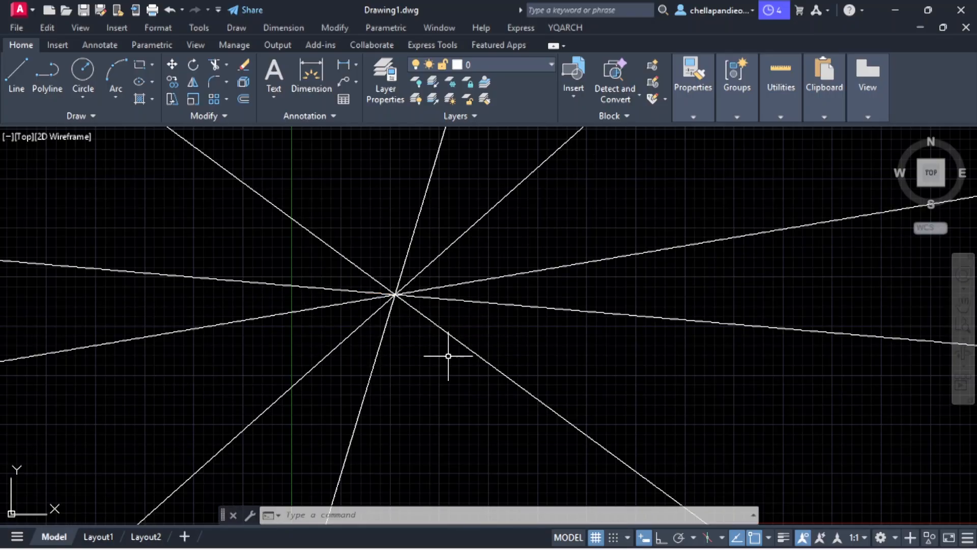
{"action": "left_click", "coordinate": [443, 381]}
{"action": "left_click", "coordinate": [378, 273]}
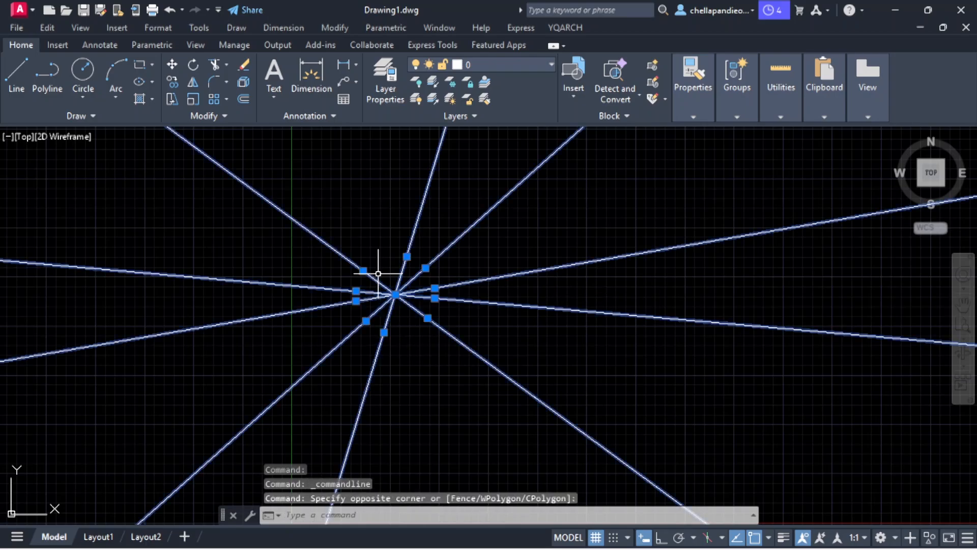
{"action": "key", "text": "Delete"}
Draw four horizontal construction lines spaced down the drawing area using the Hor option of XLINE
{"action": "type", "text": "xl"}
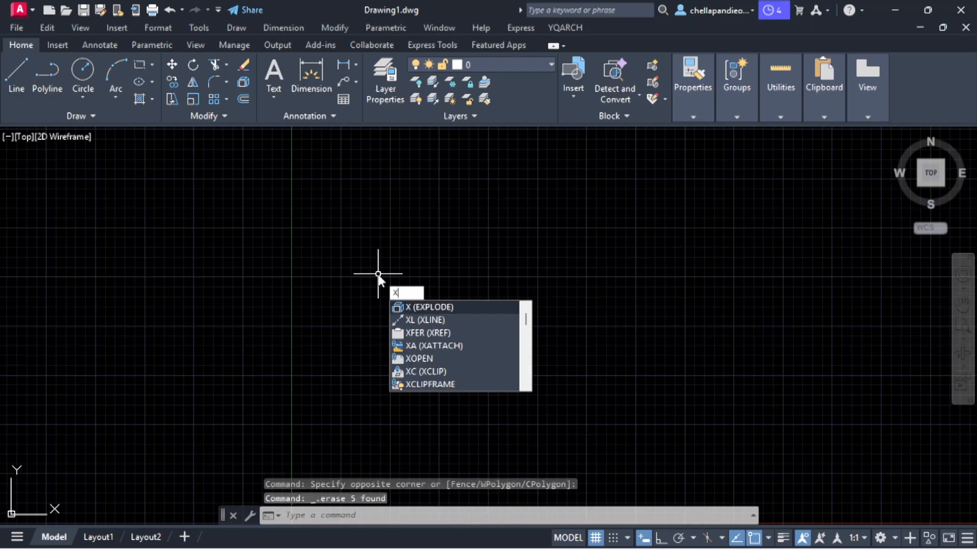
{"action": "key", "text": "Return"}
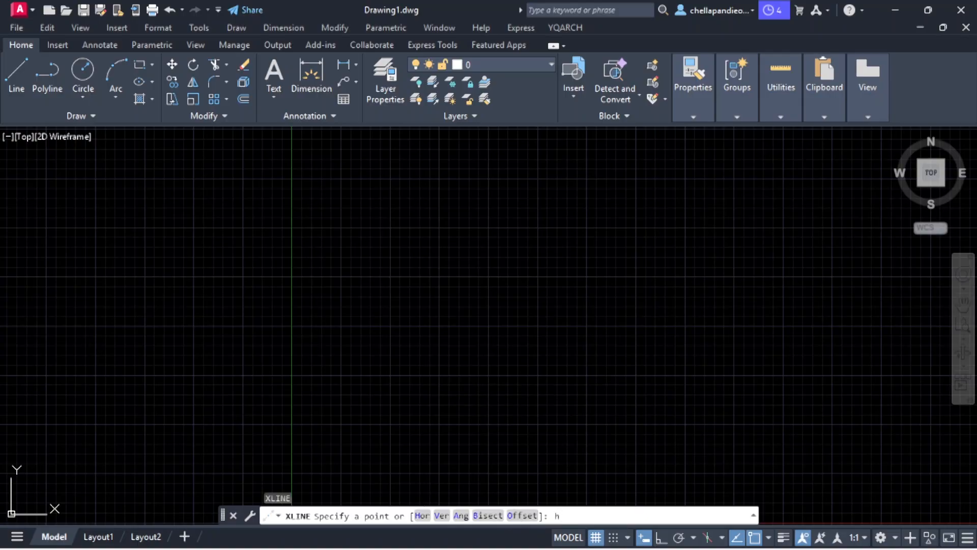
{"action": "type", "text": "h"}
{"action": "key", "text": "Return"}
{"action": "left_click", "coordinate": [446, 187]}
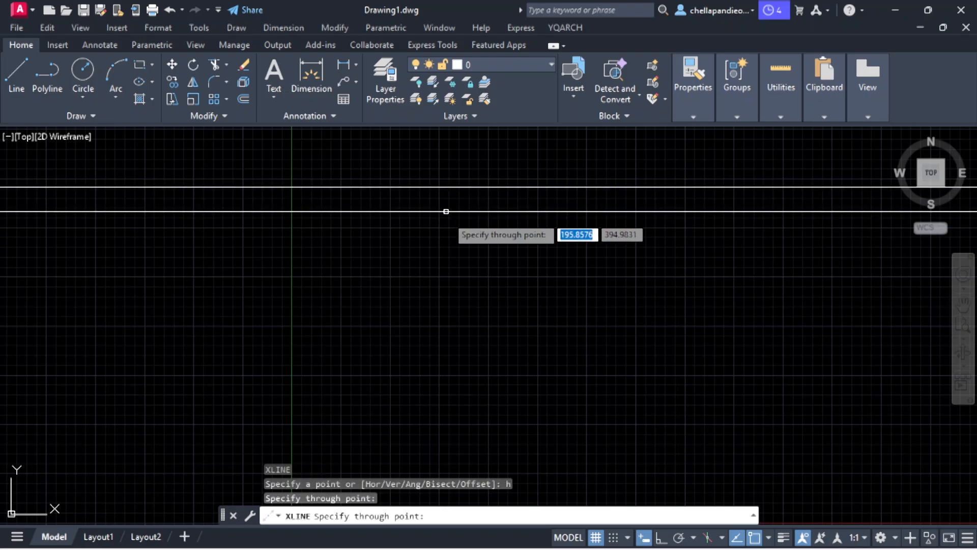
{"action": "left_click", "coordinate": [451, 284]}
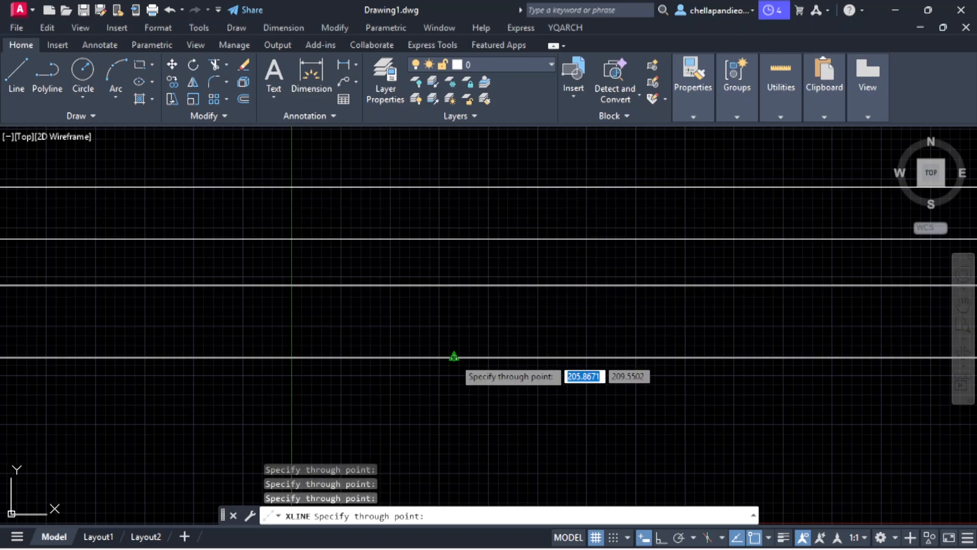
{"action": "left_click", "coordinate": [454, 357]}
{"action": "key", "text": "Return"}
Draw four vertical construction lines across the horizontal ones using the Ver option of XLINE
{"action": "key", "text": "Return"}
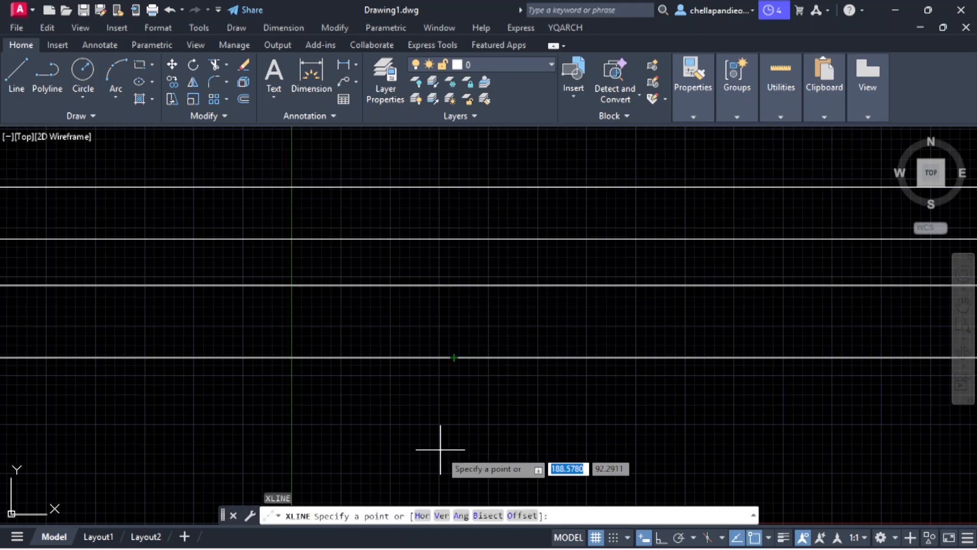
{"action": "type", "text": "v"}
{"action": "key", "text": "Return"}
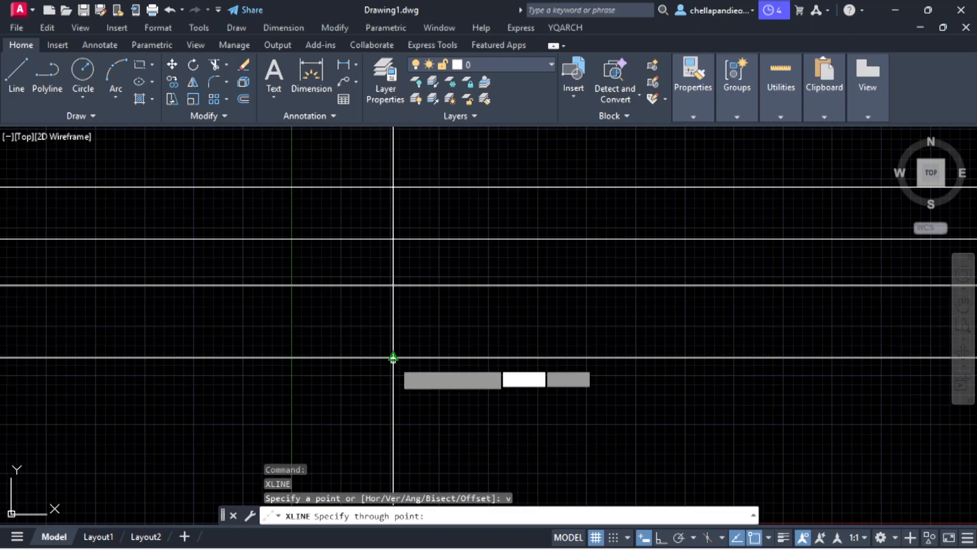
{"action": "left_click", "coordinate": [393, 357]}
{"action": "left_click", "coordinate": [438, 347]}
{"action": "left_click", "coordinate": [497, 342]}
{"action": "left_click", "coordinate": [566, 347]}
{"action": "key", "text": "Return"}
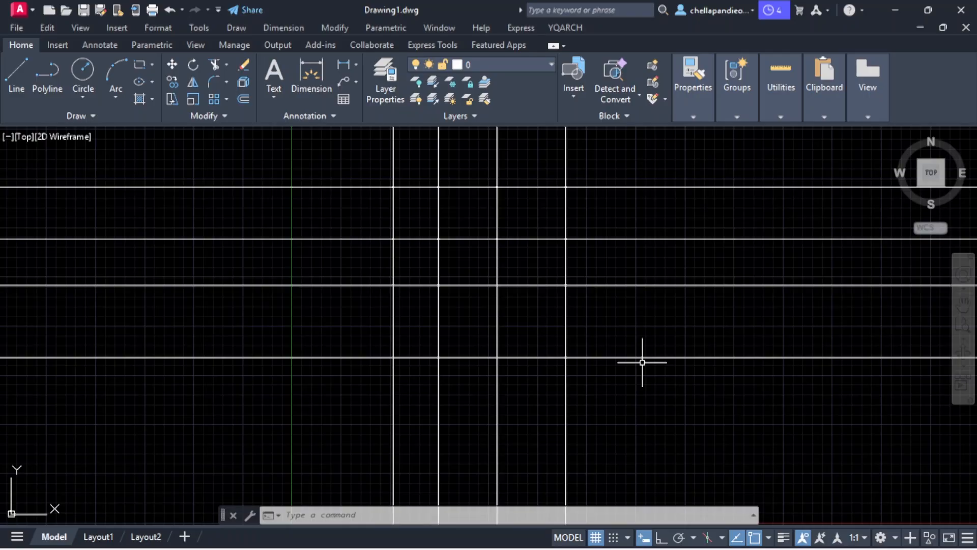
Erase the whole grid of horizontal and vertical construction lines
{"action": "left_click", "coordinate": [653, 416]}
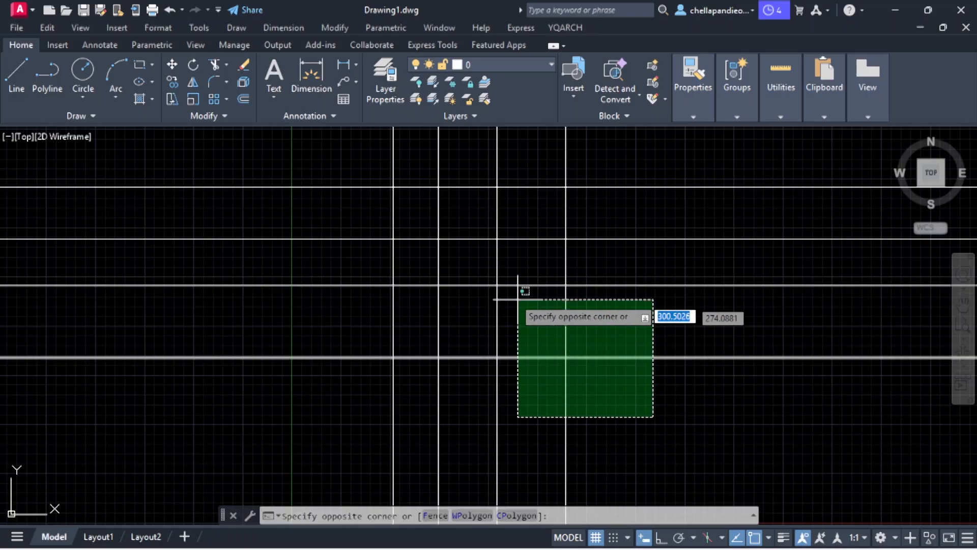
{"action": "left_click", "coordinate": [379, 179]}
{"action": "key", "text": "Delete"}
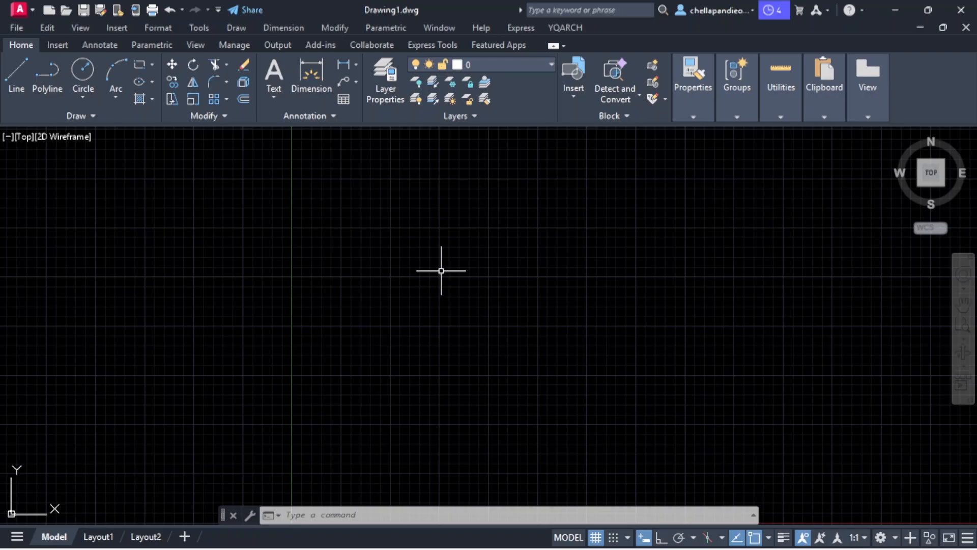
Draw three parallel construction lines at a 45-degree angle using the Ang option of XLINE
{"action": "type", "text": "xl"}
{"action": "key", "text": "Return"}
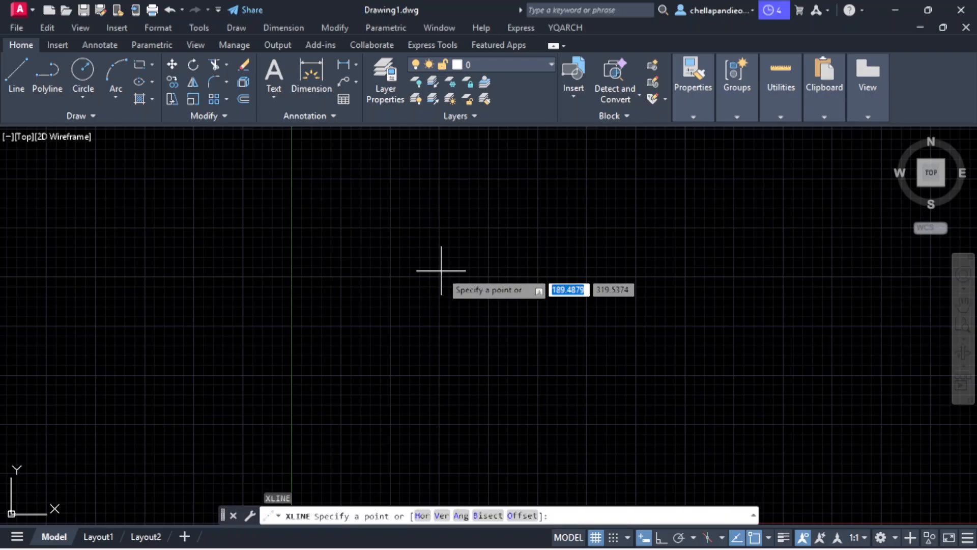
{"action": "type", "text": "a"}
{"action": "key", "text": "Return"}
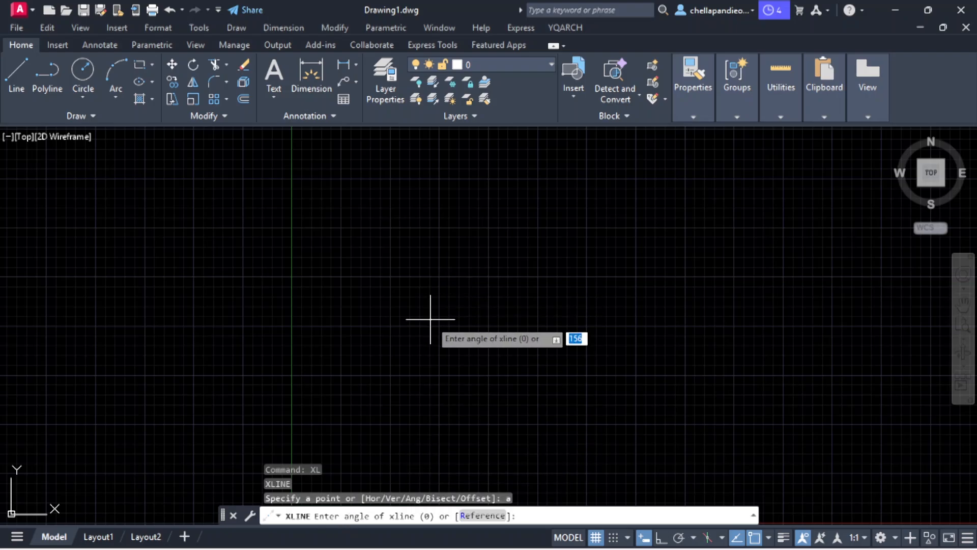
{"action": "type", "text": "45"}
{"action": "key", "text": "Return"}
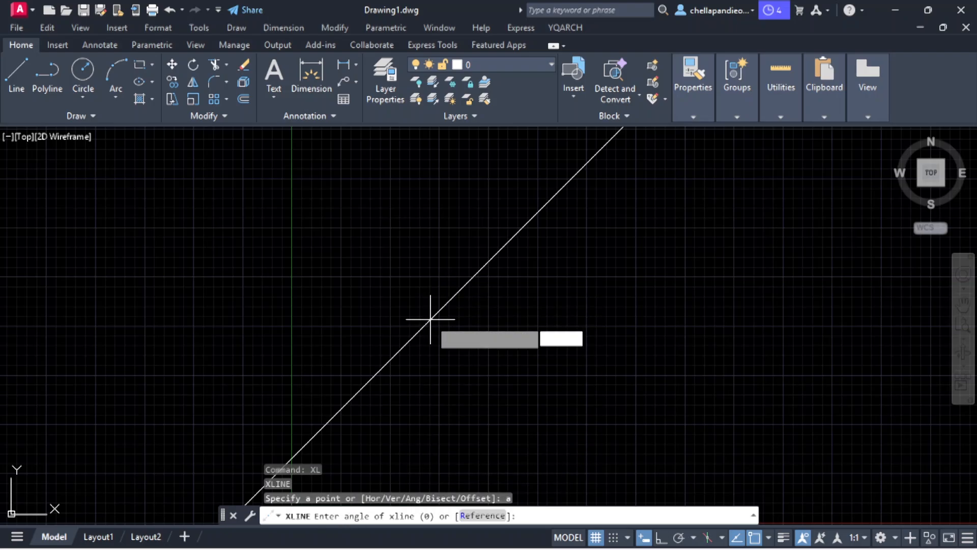
{"action": "left_click", "coordinate": [404, 234]}
{"action": "left_click", "coordinate": [467, 289]}
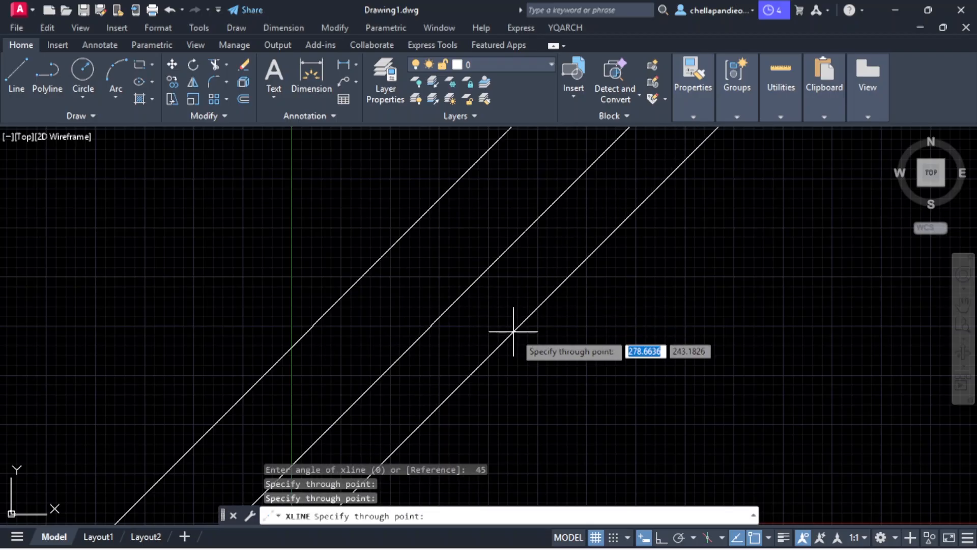
{"action": "left_click", "coordinate": [516, 333]}
{"action": "key", "text": "Return"}
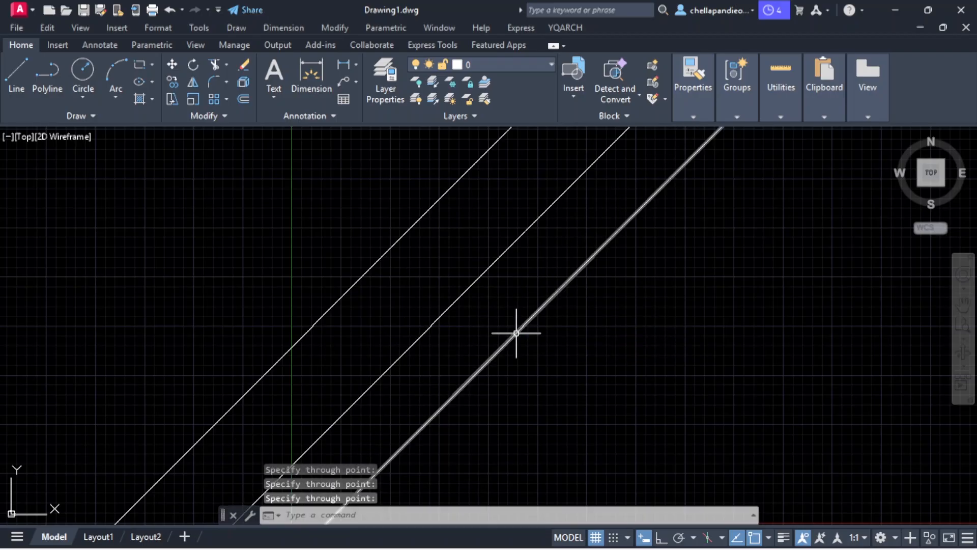
Erase all the 45-degree construction lines
{"action": "key", "text": "ctrl+a"}
{"action": "key", "text": "Delete"}
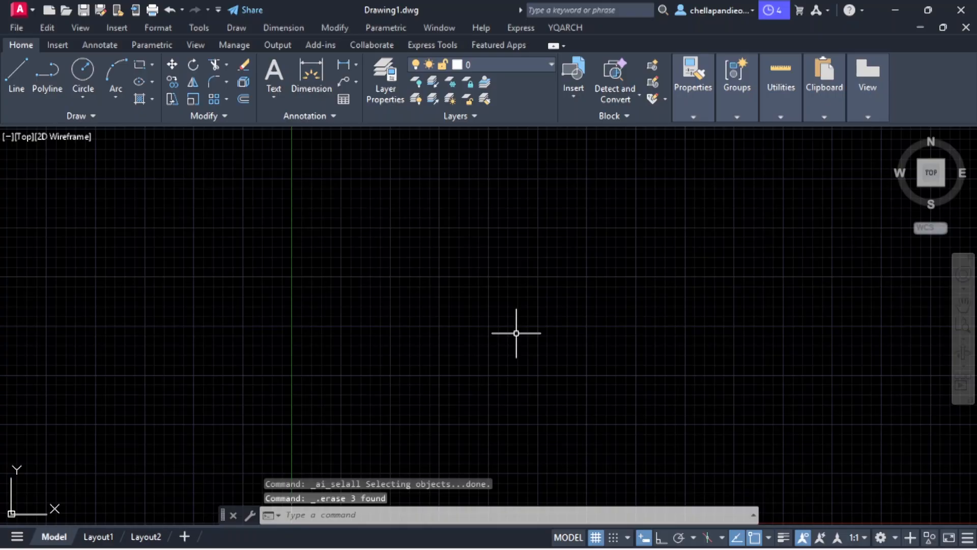
{"action": "type", "text": "xl"}
{"action": "key", "text": "Return"}
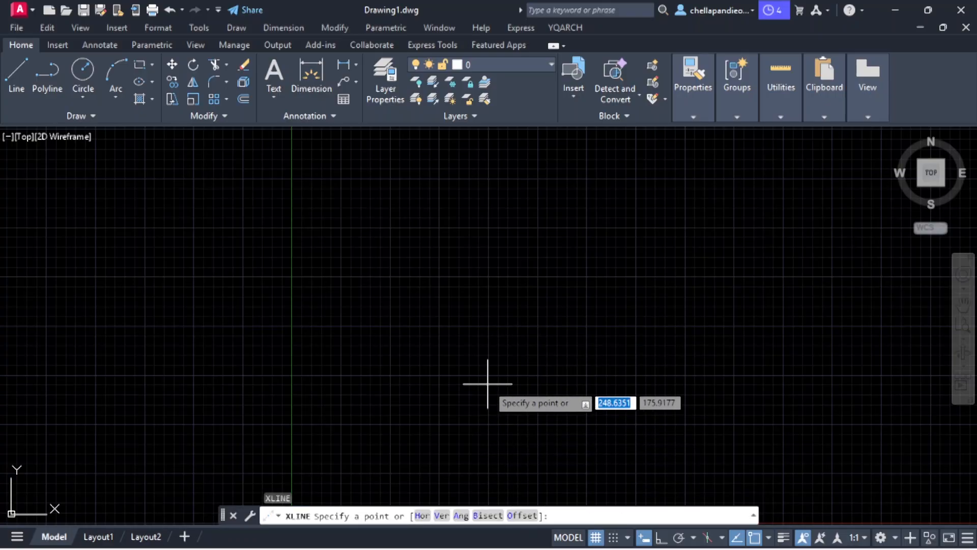
{"action": "key", "text": "Escape"}
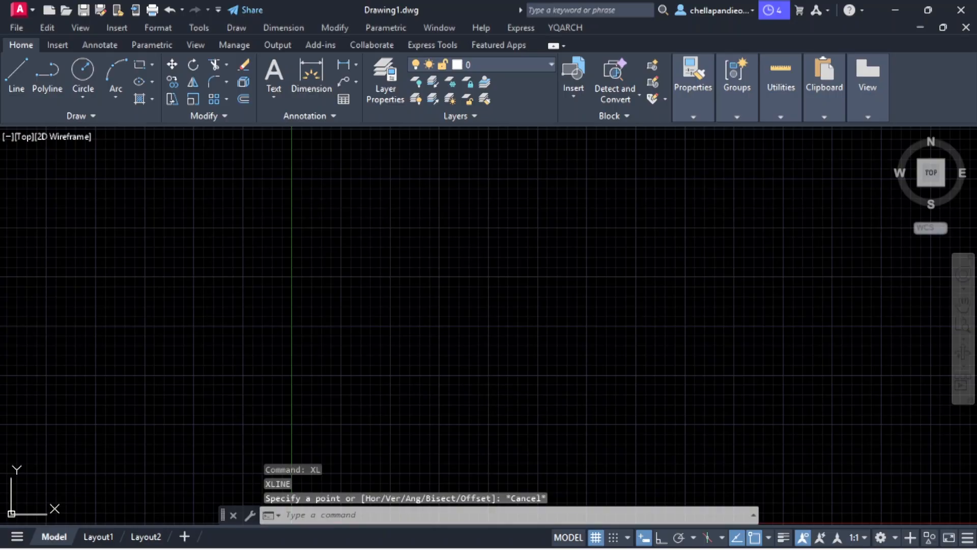
Draw a single inclined line segment rising to the right in the empty drawing area
{"action": "type", "text": "l"}
{"action": "key", "text": "Return"}
{"action": "left_click", "coordinate": [342, 348]}
{"action": "left_click", "coordinate": [429, 208]}
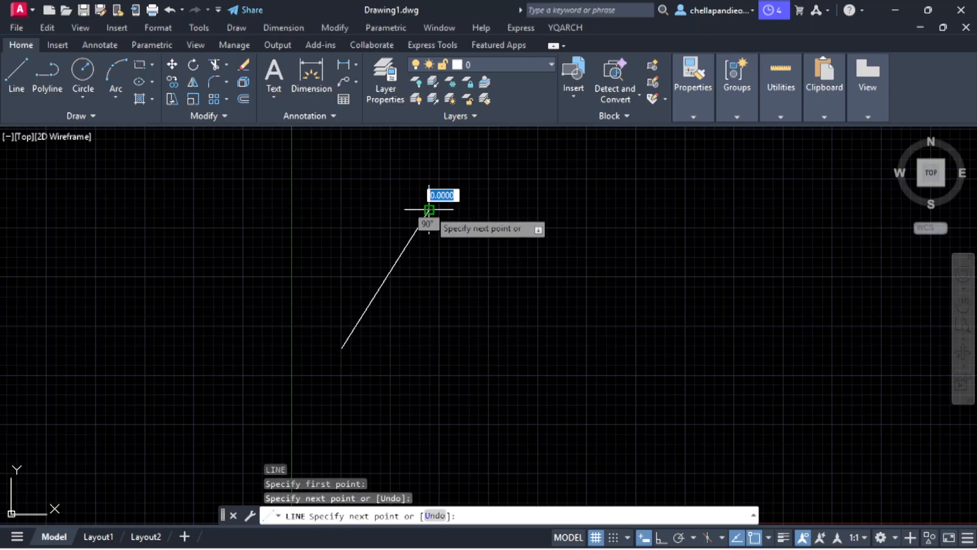
{"action": "key", "text": "Return"}
Draw a horizontal line segment to the right of the inclined line, with Ortho mode turned on
{"action": "key", "text": "Return"}
{"action": "left_click", "coordinate": [480, 234]}
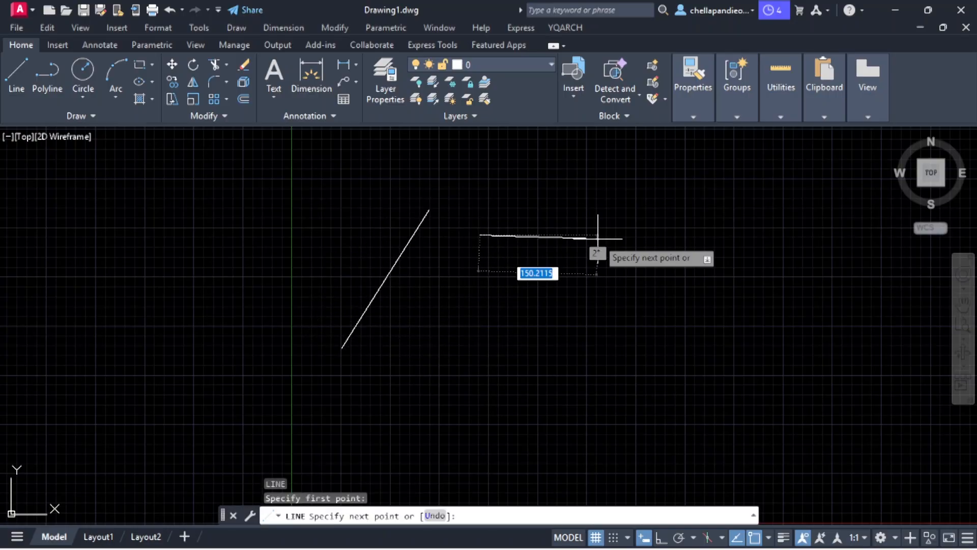
{"action": "key", "text": "F8"}
{"action": "left_click", "coordinate": [688, 236]}
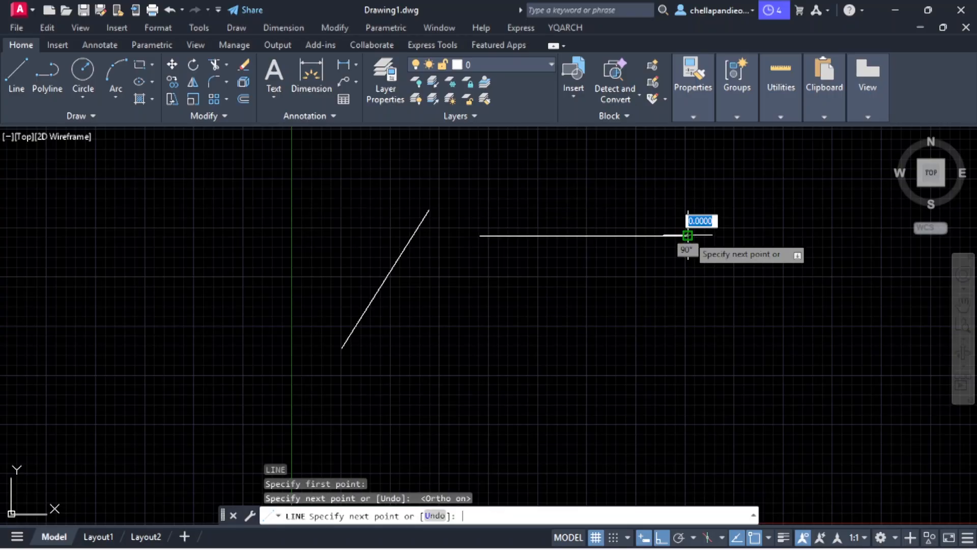
{"action": "key", "text": "Return"}
Create a construction line offset 25 units below the horizontal line segment using the Offset option of XLINE
{"action": "type", "text": "xl"}
{"action": "key", "text": "Return"}
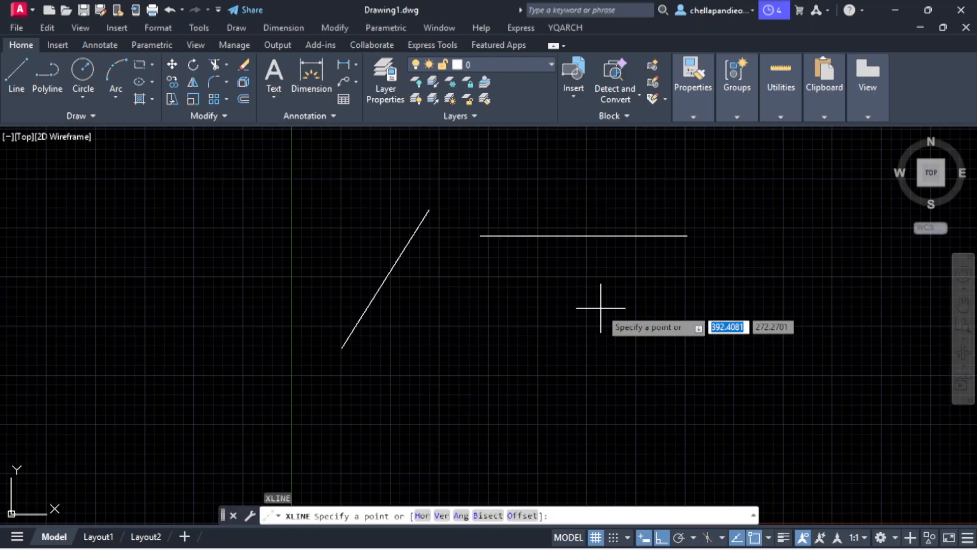
{"action": "type", "text": "o"}
{"action": "key", "text": "Return"}
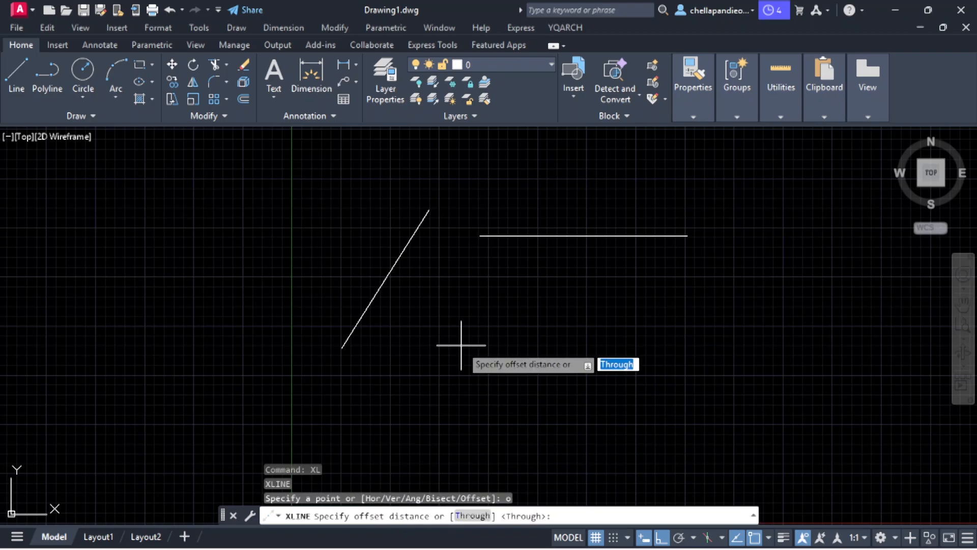
{"action": "key", "text": "BackSpace"}
{"action": "key", "text": "Return"}
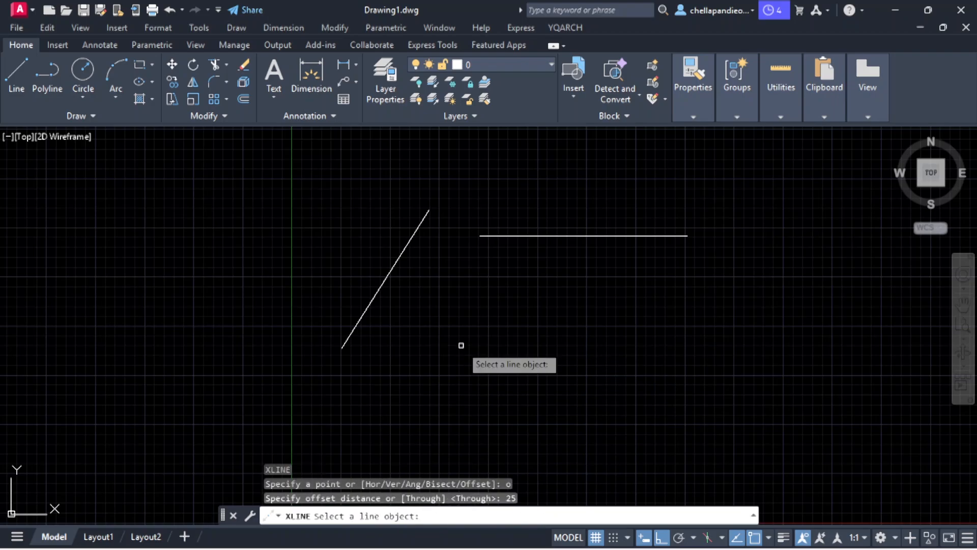
{"action": "left_click", "coordinate": [607, 235]}
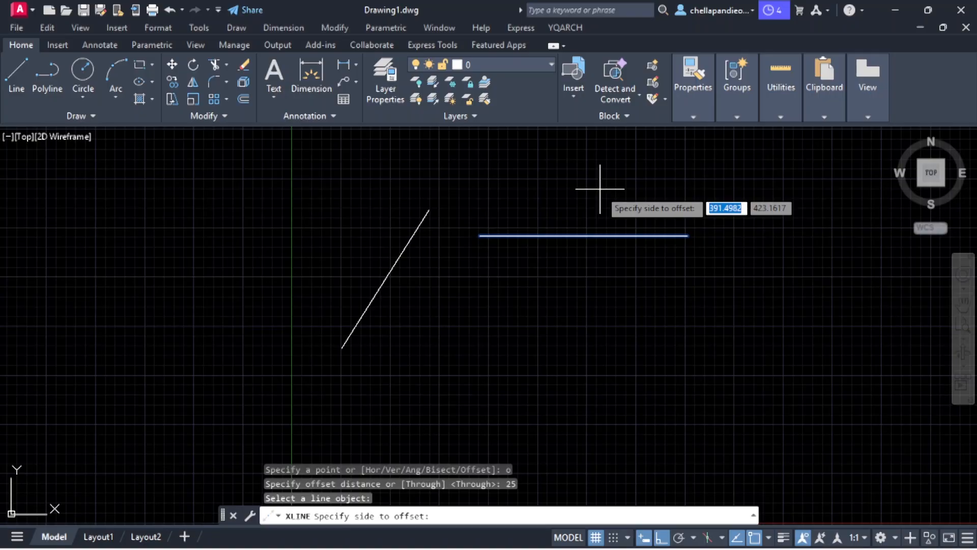
{"action": "left_click", "coordinate": [597, 279]}
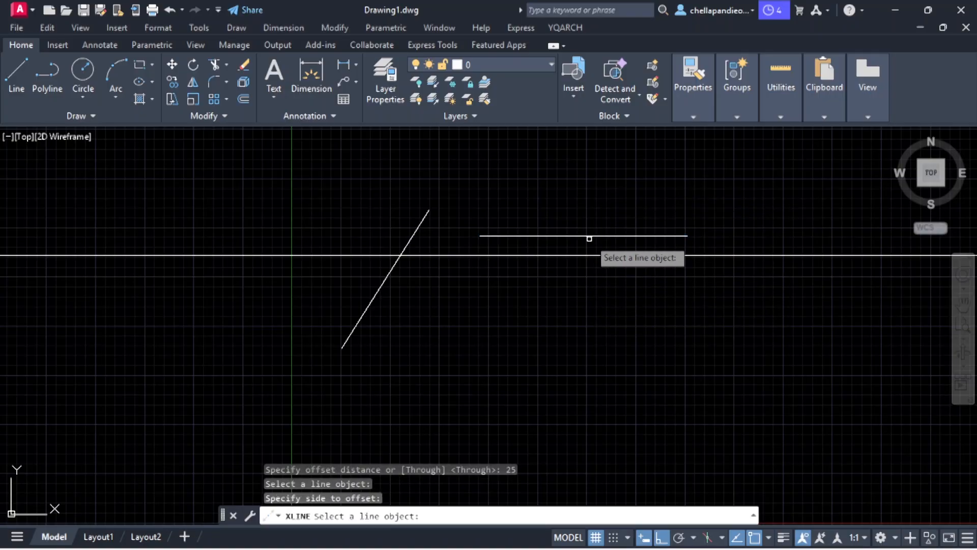
Create a construction line offset 25 units to the upper-left side of the inclined line segment
{"action": "scroll", "coordinate": [396, 212], "scroll_direction": "up", "scroll_amount": 2}
{"action": "scroll", "coordinate": [396, 212], "scroll_direction": "up", "scroll_amount": 2}
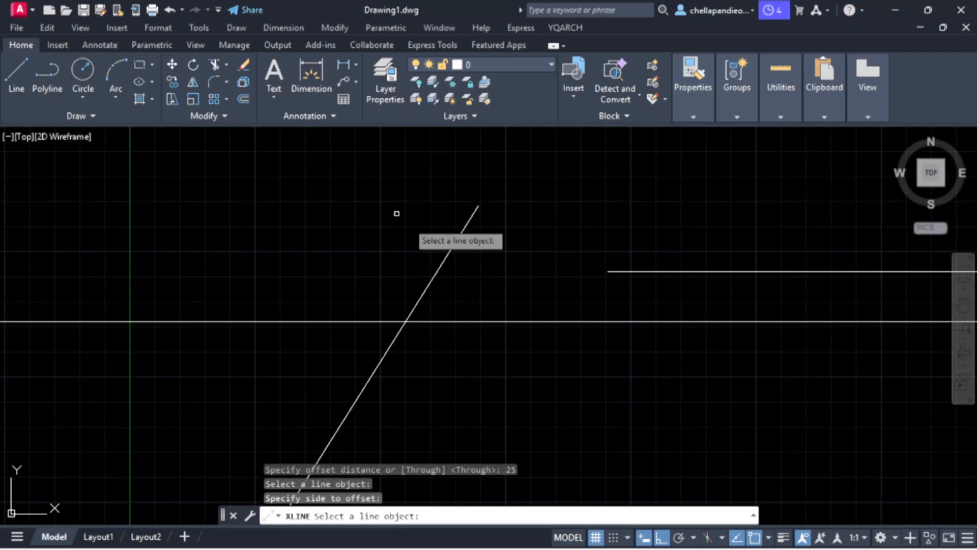
{"action": "left_click", "coordinate": [449, 251]}
{"action": "left_click", "coordinate": [419, 247]}
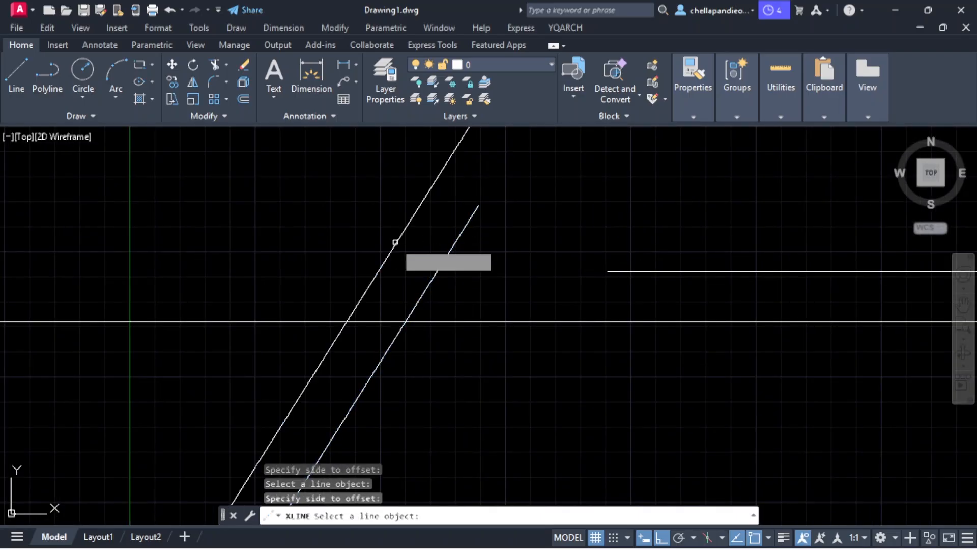
{"action": "scroll", "coordinate": [393, 243], "scroll_direction": "down", "scroll_amount": 2}
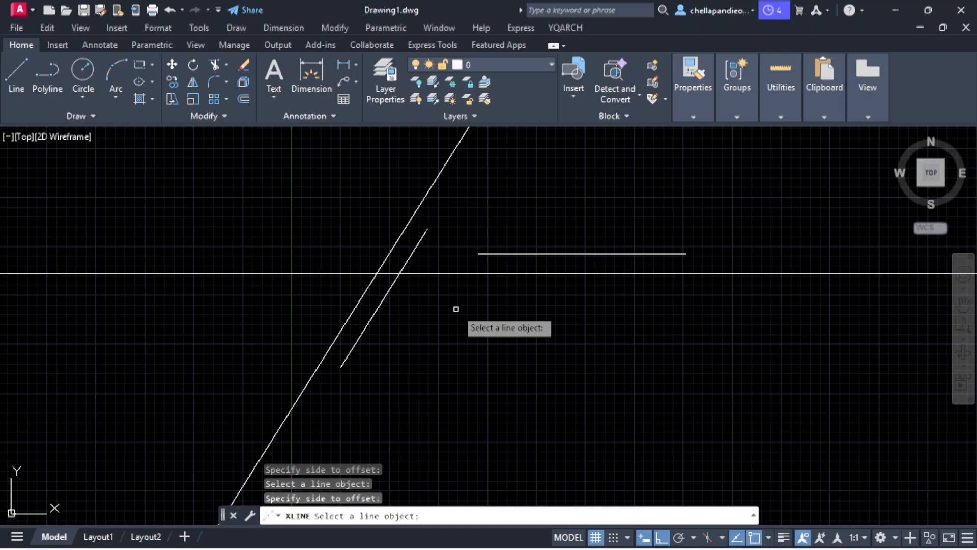
{"action": "key", "text": "Escape"}
Erase all the line segments and construction lines in the drawing
{"action": "key", "text": "ctrl+a"}
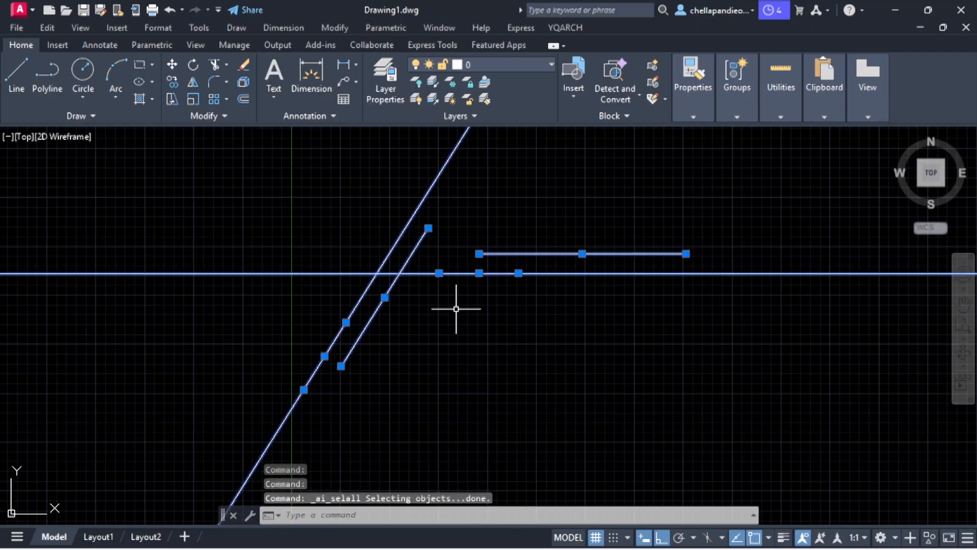
{"action": "key", "text": "Delete"}
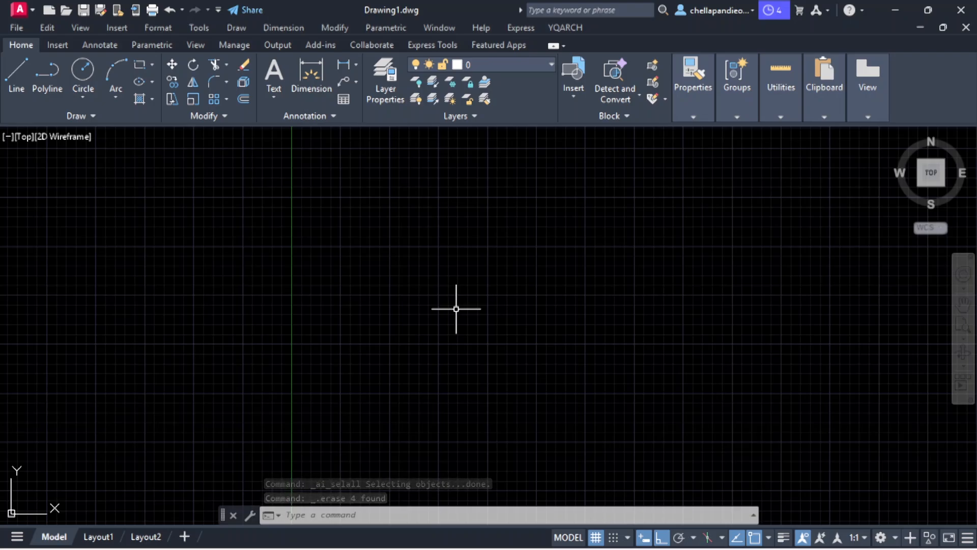
Draw a 6-sided polygon inscribed in a circle in the empty drawing area, with a horizontal top edge
{"action": "type", "text": "pol"}
{"action": "key", "text": "Return"}
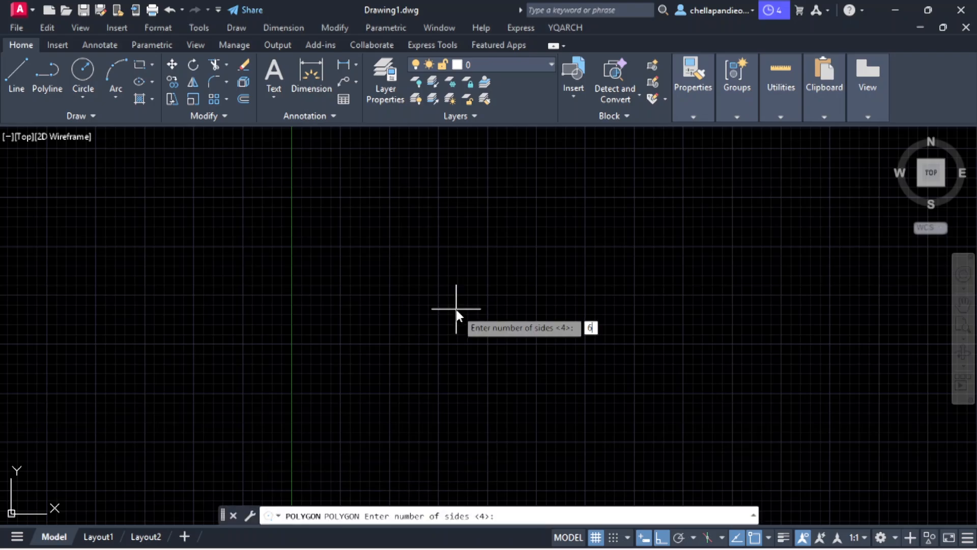
{"action": "type", "text": "6"}
{"action": "key", "text": "Return"}
{"action": "left_click", "coordinate": [440, 265]}
{"action": "key", "text": "Return"}
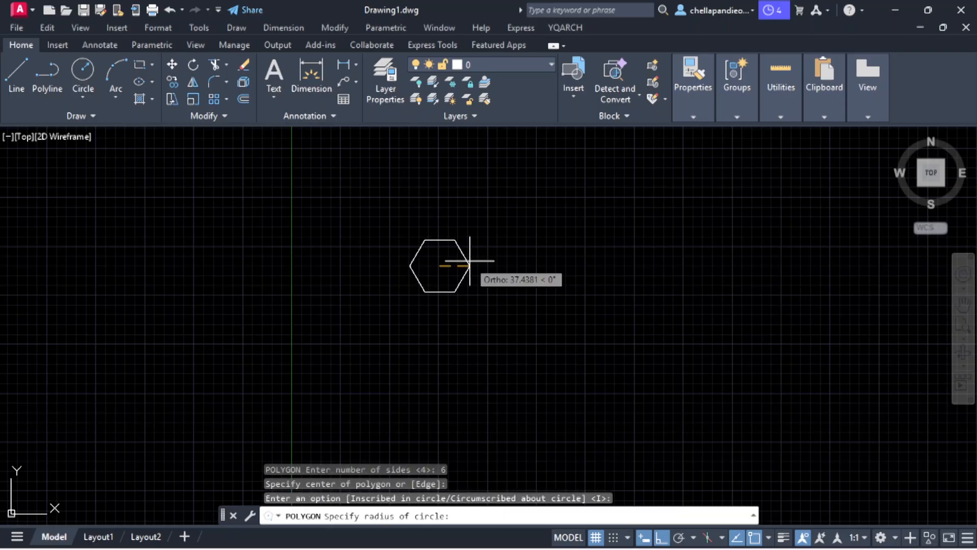
{"action": "left_click", "coordinate": [518, 260]}
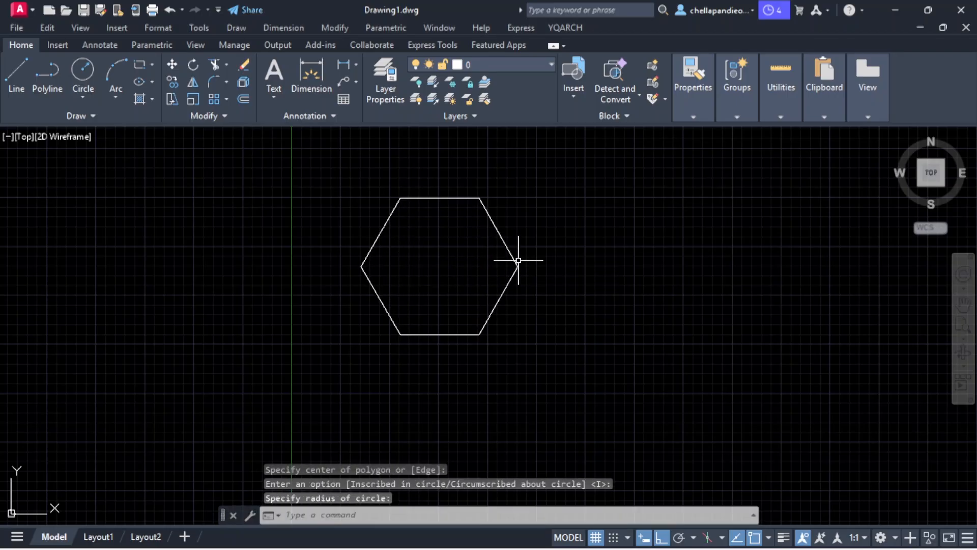
Draw a circle centred on the hexagon, with a radius of about half the distance to the hexagon's corners
{"action": "type", "text": "c"}
{"action": "key", "text": "Return"}
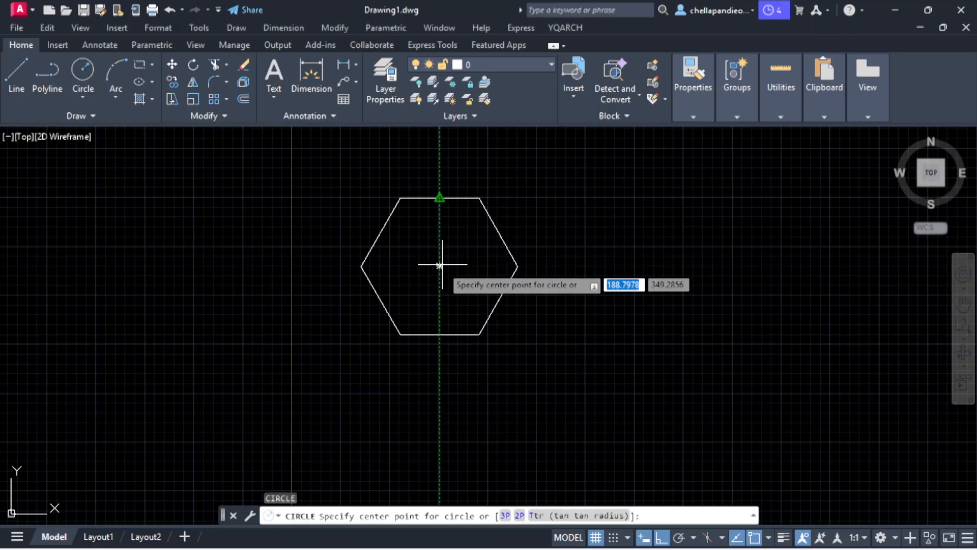
{"action": "left_click", "coordinate": [440, 266]}
{"action": "left_click", "coordinate": [446, 227]}
{"action": "mouse_move", "coordinate": [456, 259]}
{"action": "middle_mouse_down"}
{"action": "mouse_move", "coordinate": [467, 310]}
{"action": "mouse_move", "coordinate": [484, 318]}
{"action": "middle_mouse_up"}
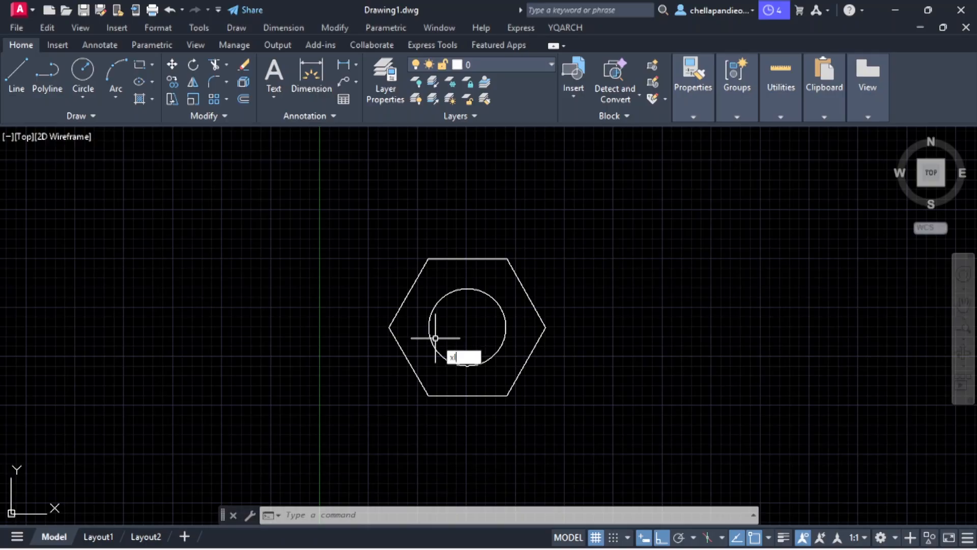
Create horizontal construction lines through the hexagon's top edge, bottom edge and right corner using the Hor option of XLINE
{"action": "key", "text": "Return"}
{"action": "type", "text": "h"}
{"action": "key", "text": "Return"}
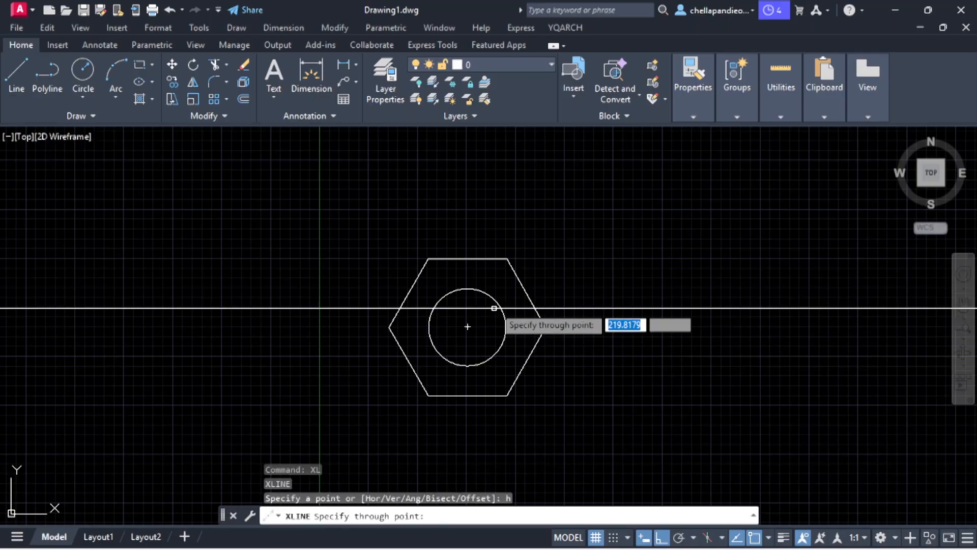
{"action": "left_click", "coordinate": [507, 258]}
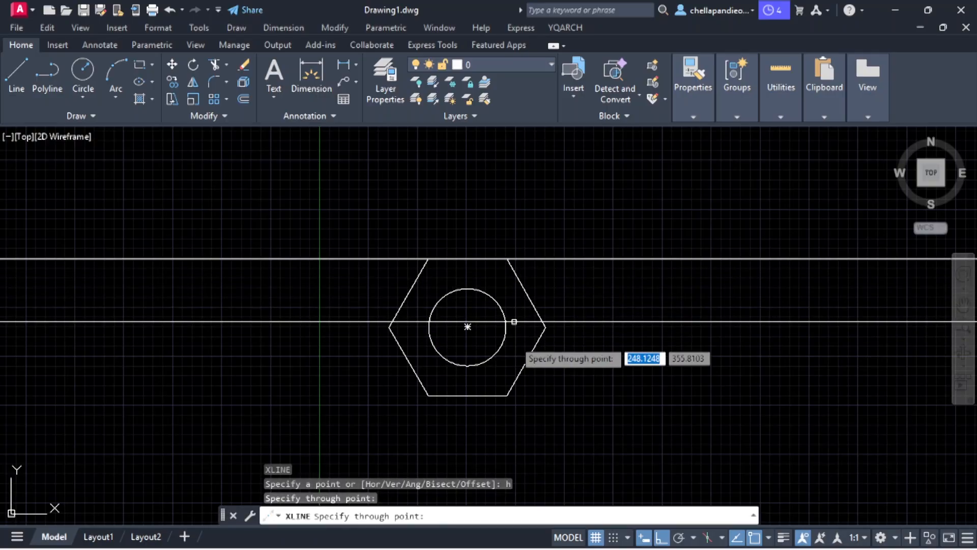
{"action": "left_click", "coordinate": [506, 393]}
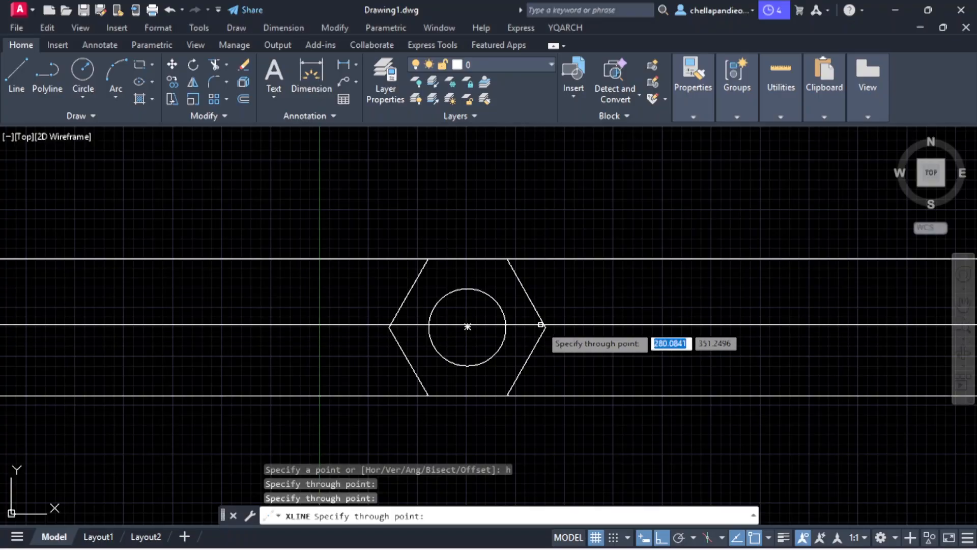
{"action": "left_click", "coordinate": [547, 326]}
{"action": "key", "text": "Return"}
Create a vertical construction line a short distance to the right of the hexagon using the Ver option of XLINE
{"action": "key", "text": "Return"}
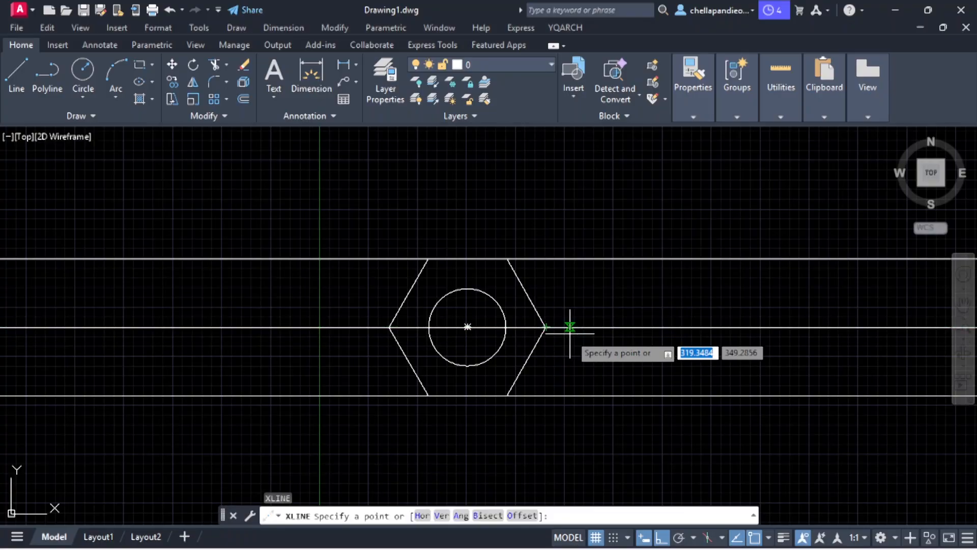
{"action": "type", "text": "v"}
{"action": "key", "text": "Return"}
{"action": "left_click", "coordinate": [595, 327]}
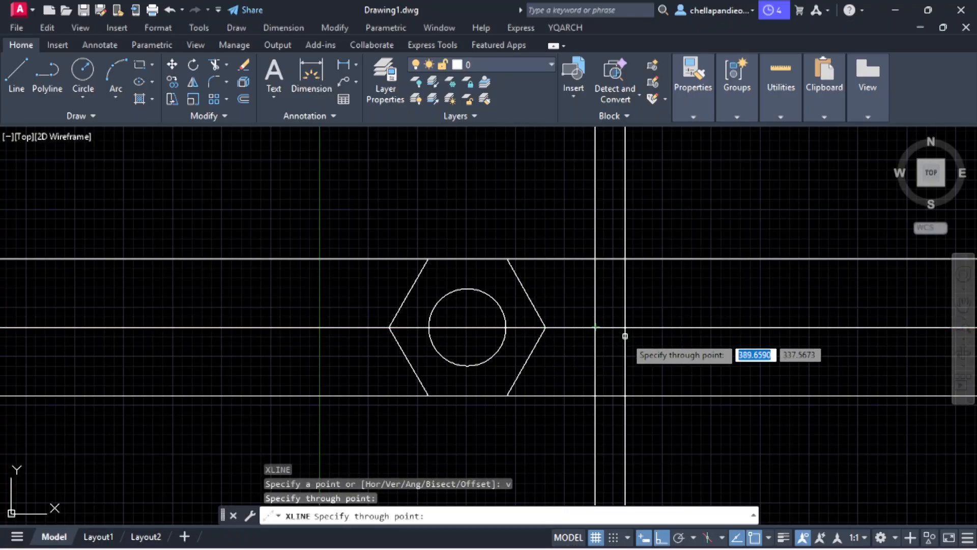
{"action": "key", "text": "Return"}
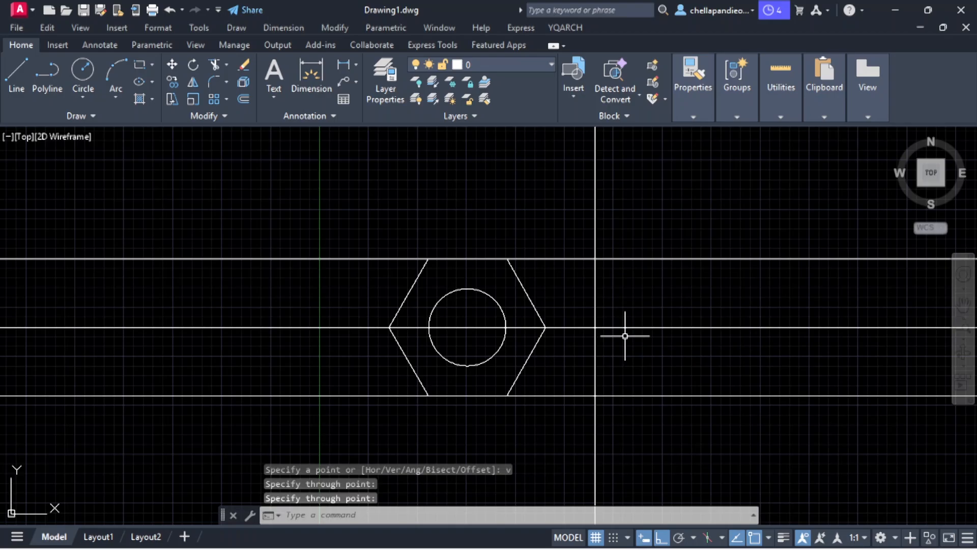
Offset the vertical construction line 100 units to the right
{"action": "type", "text": "o"}
{"action": "key", "text": "Return"}
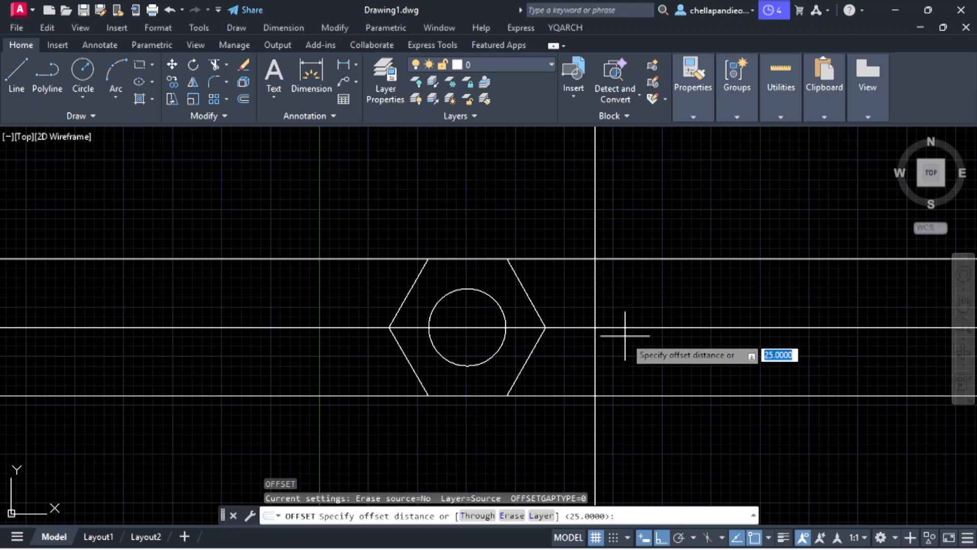
{"action": "type", "text": "390"}
{"action": "key", "text": "BackSpace"}
{"action": "key", "text": "BackSpace"}
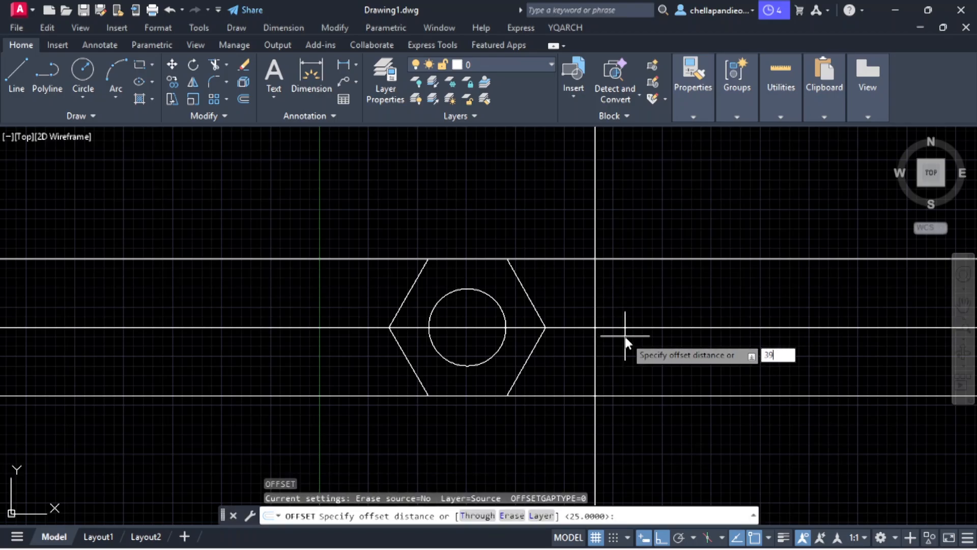
{"action": "type", "text": "0"}
{"action": "key", "text": "Return"}
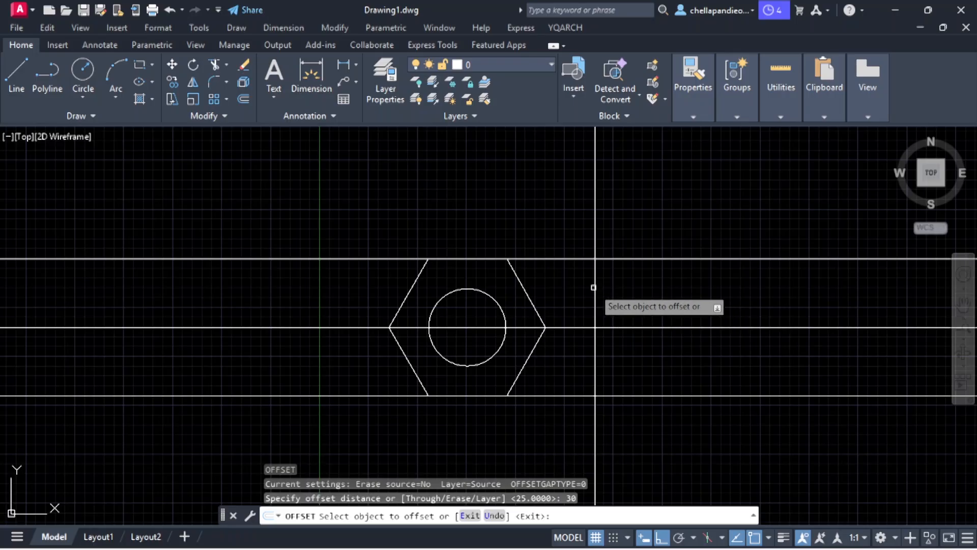
{"action": "left_click", "coordinate": [595, 282]}
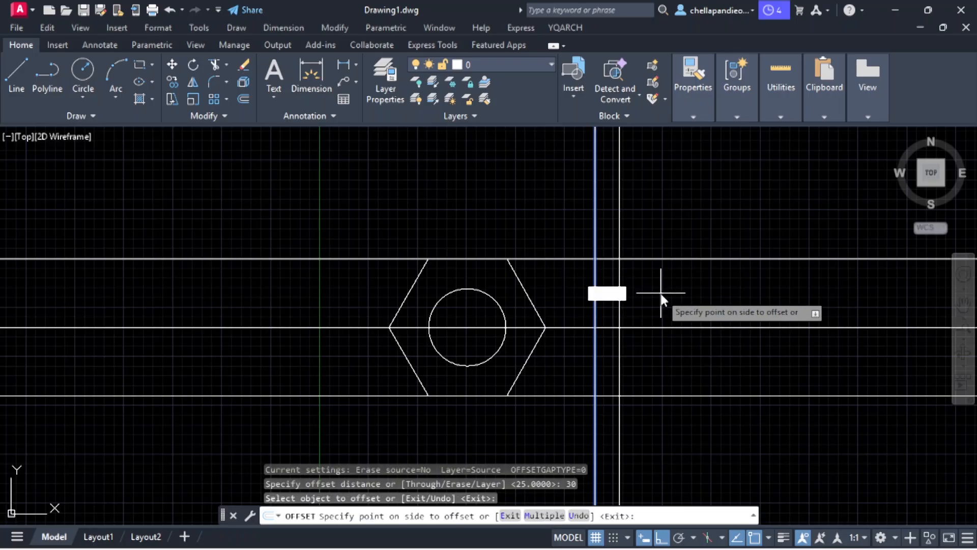
{"action": "key", "text": "Return"}
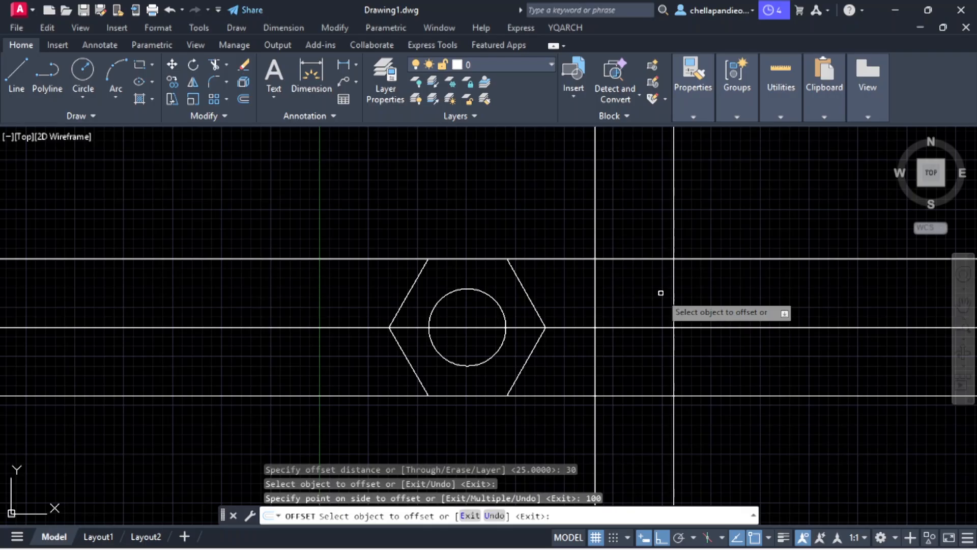
{"action": "key", "text": "Return"}
Trim the construction lines beside the hexagon to leave a rectangular side view with a horizontal middle line
{"action": "type", "text": "tr"}
{"action": "key", "text": "Return"}
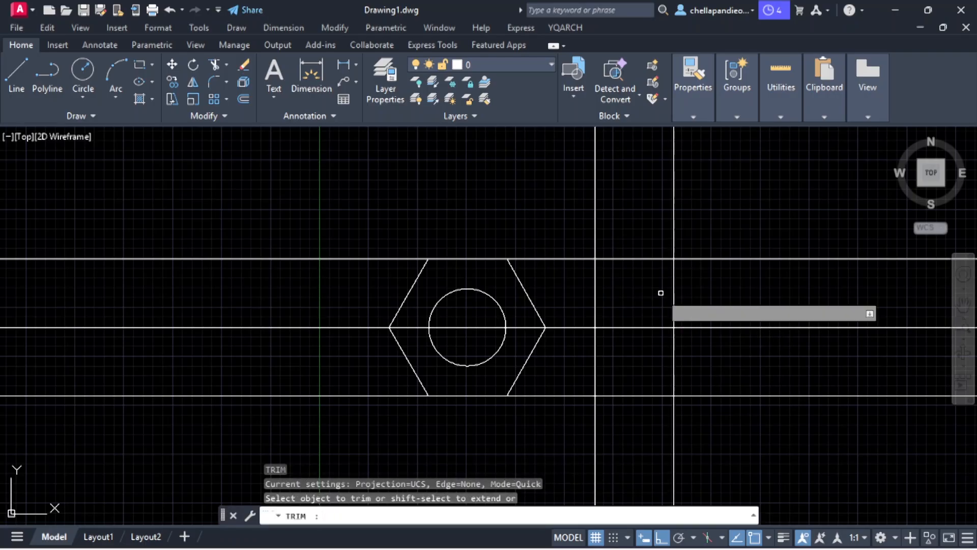
{"action": "mouse_move", "coordinate": [794, 425]}
{"action": "left_mouse_down"}
{"action": "mouse_move", "coordinate": [789, 273]}
{"action": "mouse_move", "coordinate": [661, 163]}
{"action": "mouse_move", "coordinate": [581, 211]}
{"action": "mouse_move", "coordinate": [585, 384]}
{"action": "mouse_move", "coordinate": [796, 431]}
{"action": "left_mouse_up"}
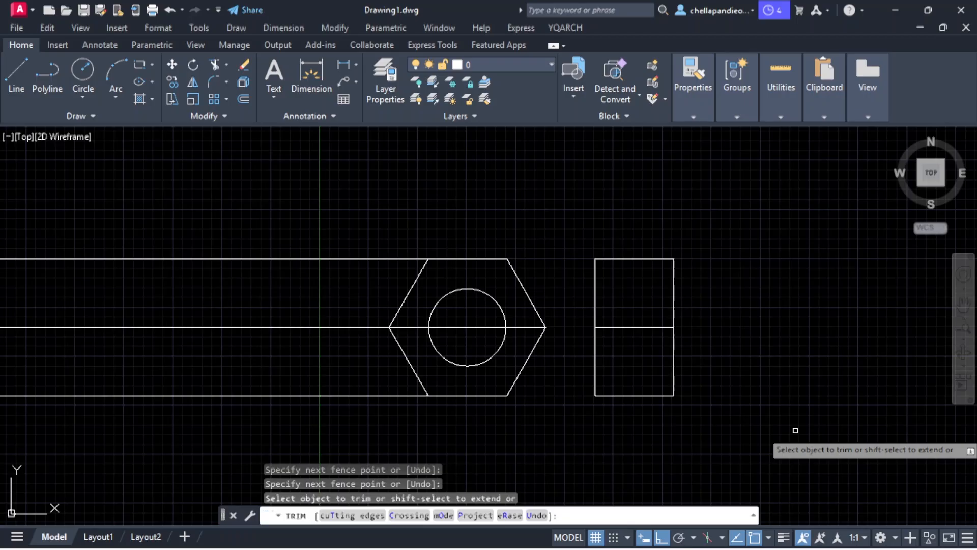
{"action": "key", "text": "Return"}
Erase the three leftover horizontal construction lines that run through the hexagon
{"action": "left_click", "coordinate": [265, 435]}
{"action": "left_click", "coordinate": [168, 214]}
{"action": "key", "text": "Delete"}
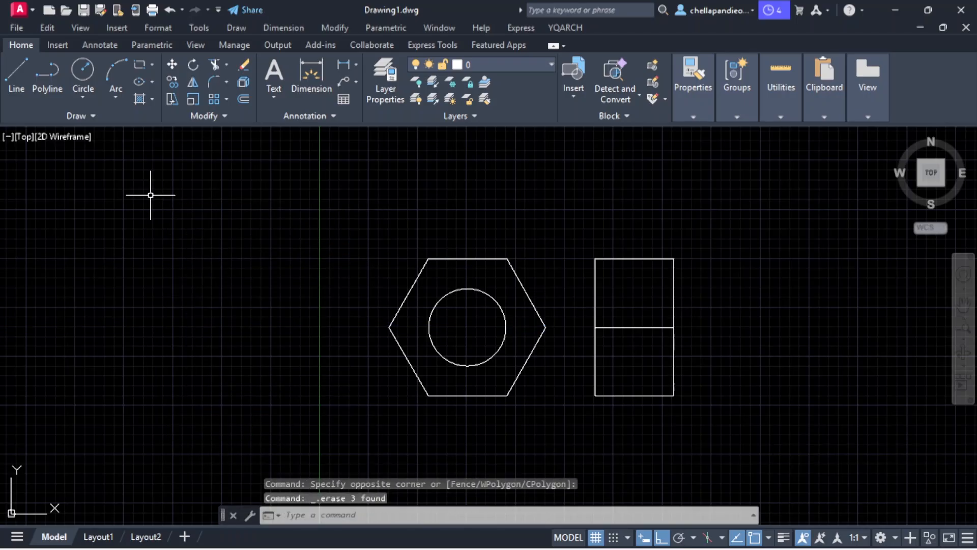
Move the side view's right vertical edge left by about a third of the rectangle's width
{"action": "left_click", "coordinate": [713, 280]}
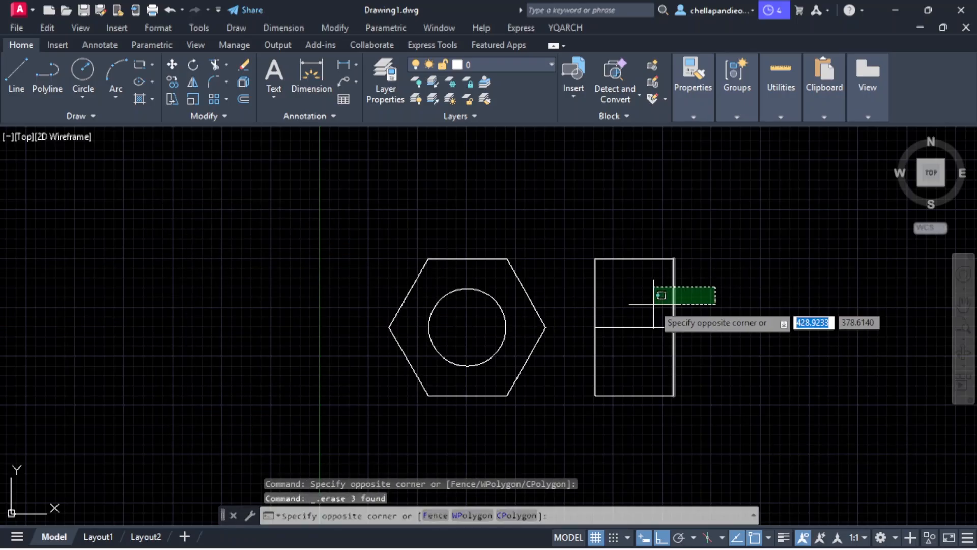
{"action": "left_click", "coordinate": [655, 298]}
{"action": "type", "text": "m"}
{"action": "key", "text": "Return"}
{"action": "left_click", "coordinate": [648, 304]}
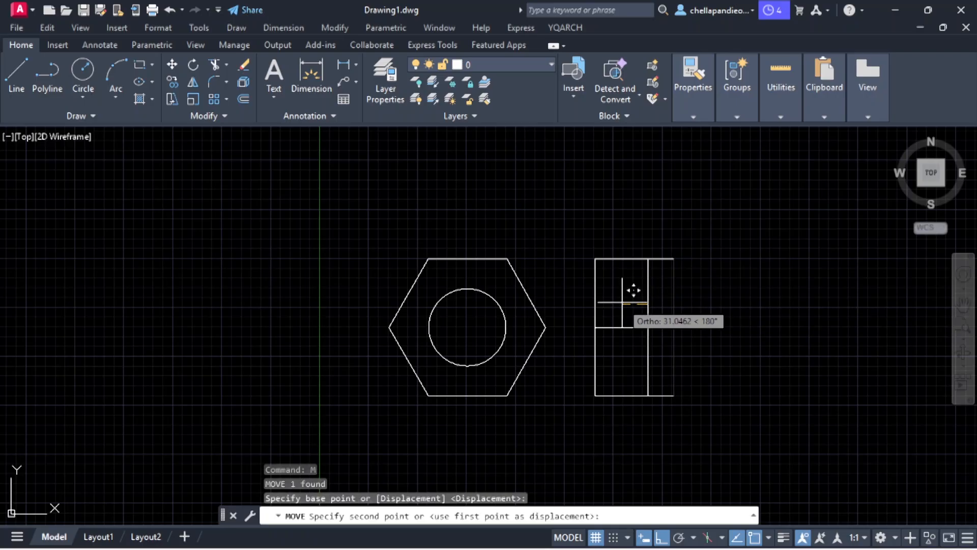
{"action": "left_click", "coordinate": [620, 301]}
{"action": "key", "text": "Escape"}
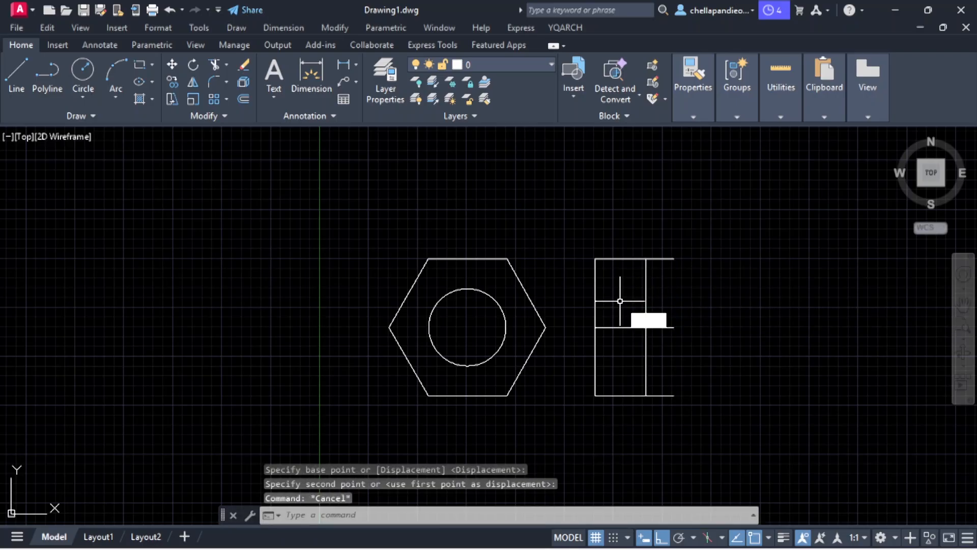
Trim the ends of the three horizontal lines that extend beyond the side view's moved right edge
{"action": "type", "text": "tr"}
{"action": "key", "text": "Return"}
{"action": "left_click_drag", "start_coordinate": [683, 424], "coordinate": [663, 242]}
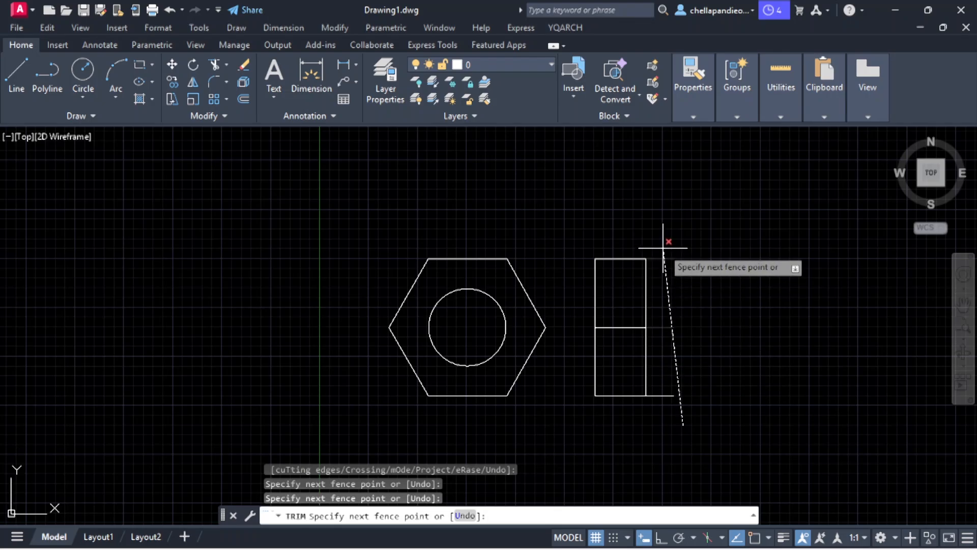
{"action": "key", "text": "Return"}
{"action": "mouse_move", "coordinate": [666, 354]}
{"action": "left_mouse_down"}
{"action": "mouse_move", "coordinate": [655, 403]}
{"action": "mouse_move", "coordinate": [672, 359]}
{"action": "left_mouse_up"}
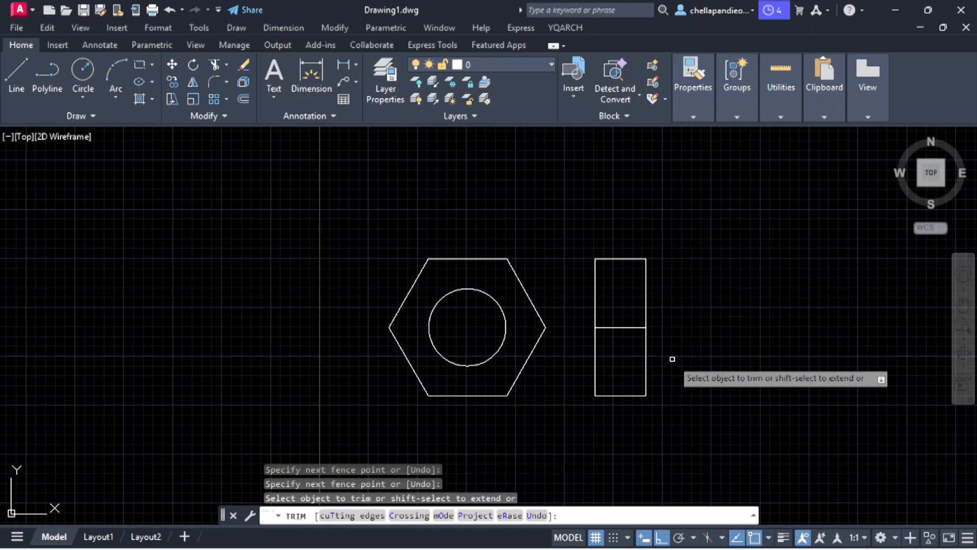
{"action": "key", "text": "Return"}
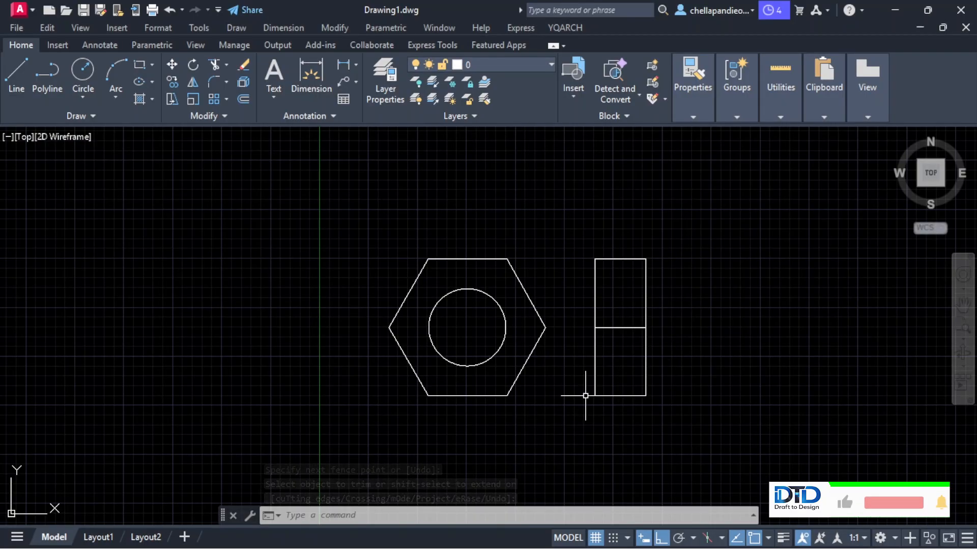
Create vertical construction lines through the hexagon's right, left, top-left and top-right corners using the Ver option of XLINE
{"action": "type", "text": "xl"}
{"action": "key", "text": "Return"}
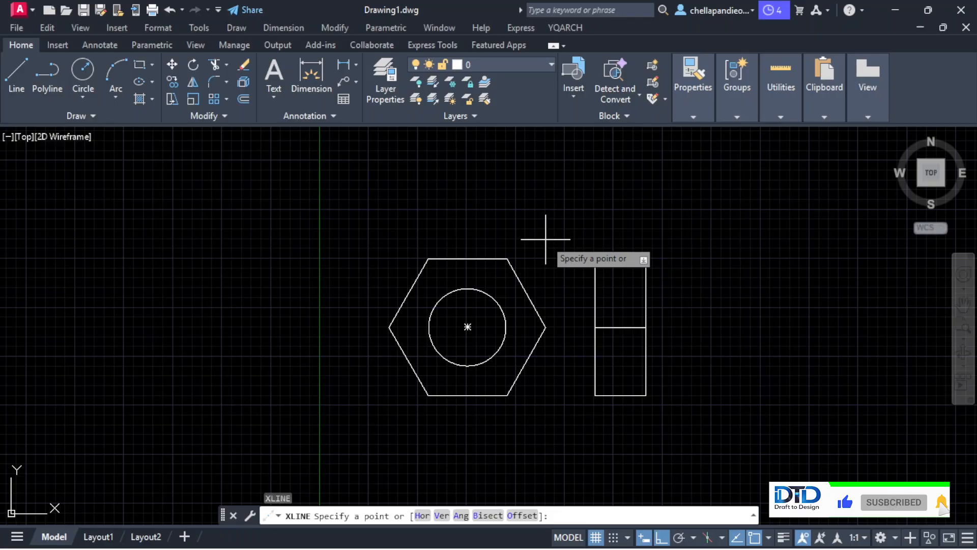
{"action": "type", "text": "v"}
{"action": "key", "text": "Return"}
{"action": "left_click", "coordinate": [546, 326]}
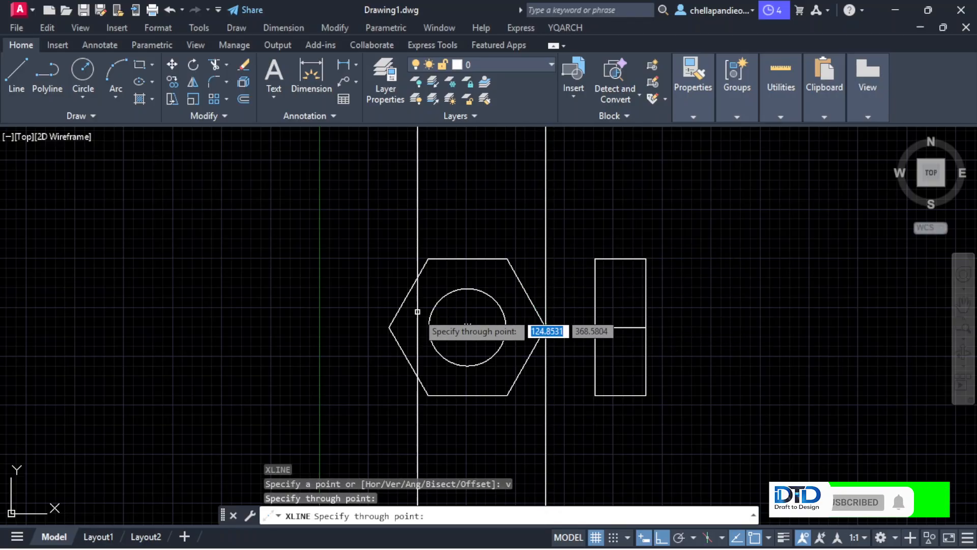
{"action": "left_click", "coordinate": [389, 327]}
{"action": "left_click", "coordinate": [429, 259]}
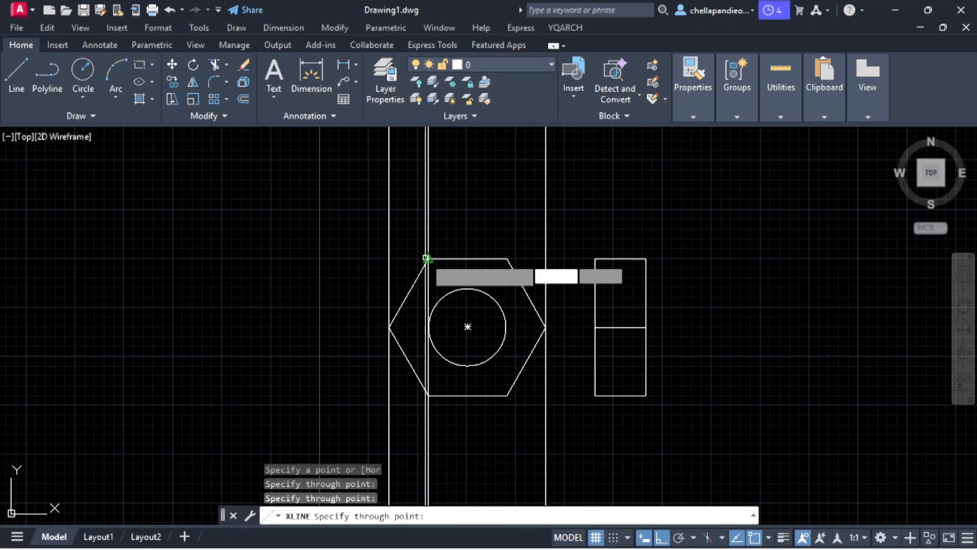
{"action": "left_click", "coordinate": [507, 259]}
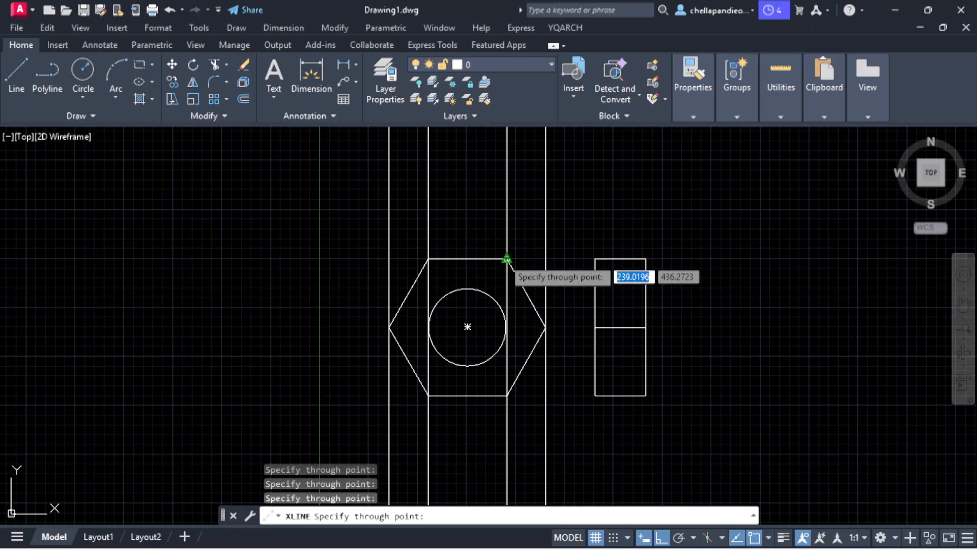
{"action": "key", "text": "Return"}
{"action": "middle_click_drag", "start_coordinate": [507, 258], "coordinate": [504, 319]}
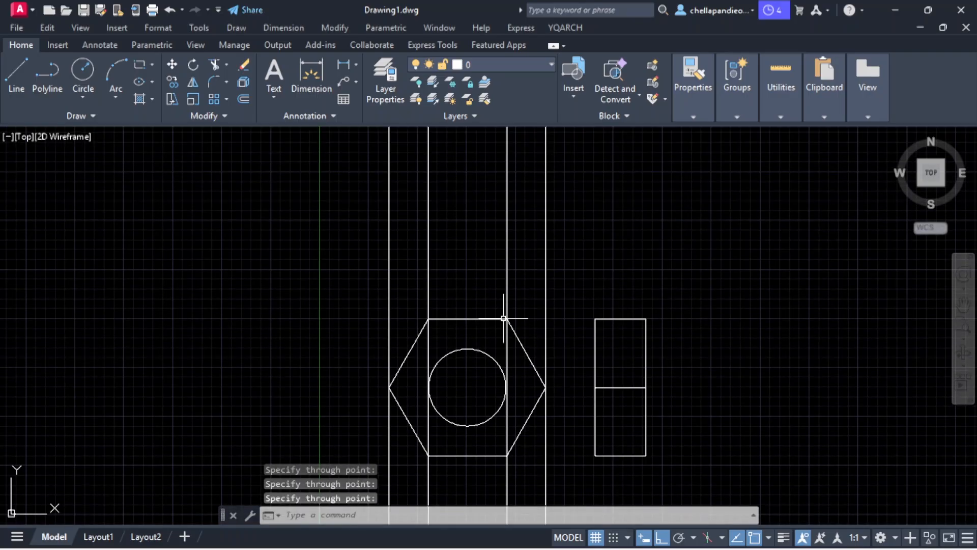
Measure the side view's width and heights with the Quick option of the Measure tool
{"action": "left_click", "coordinate": [774, 117]}
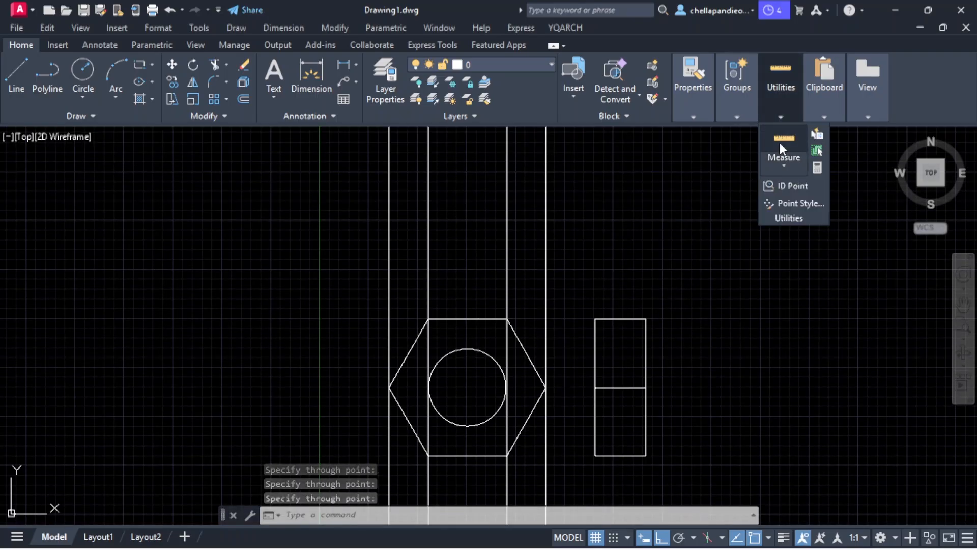
{"action": "left_click", "coordinate": [779, 141]}
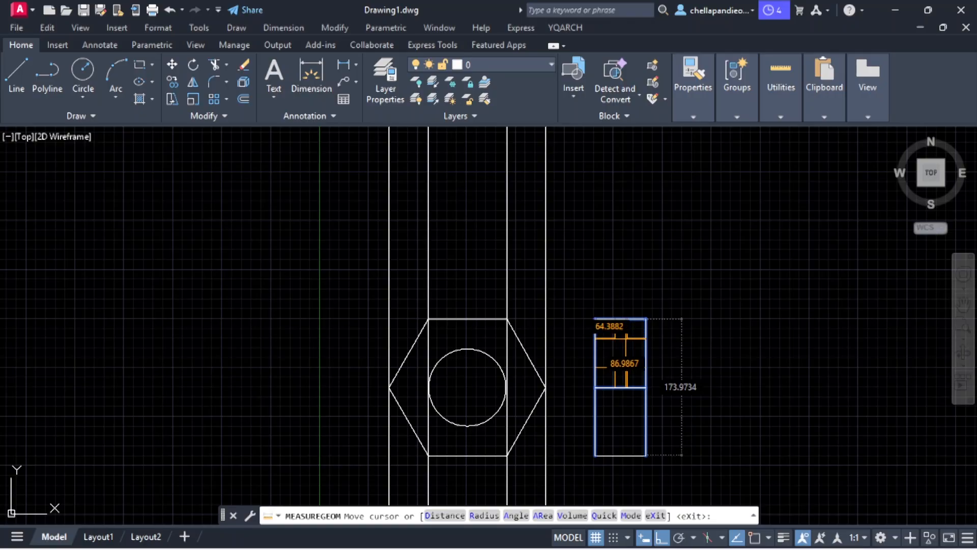
{"action": "key", "text": "Escape"}
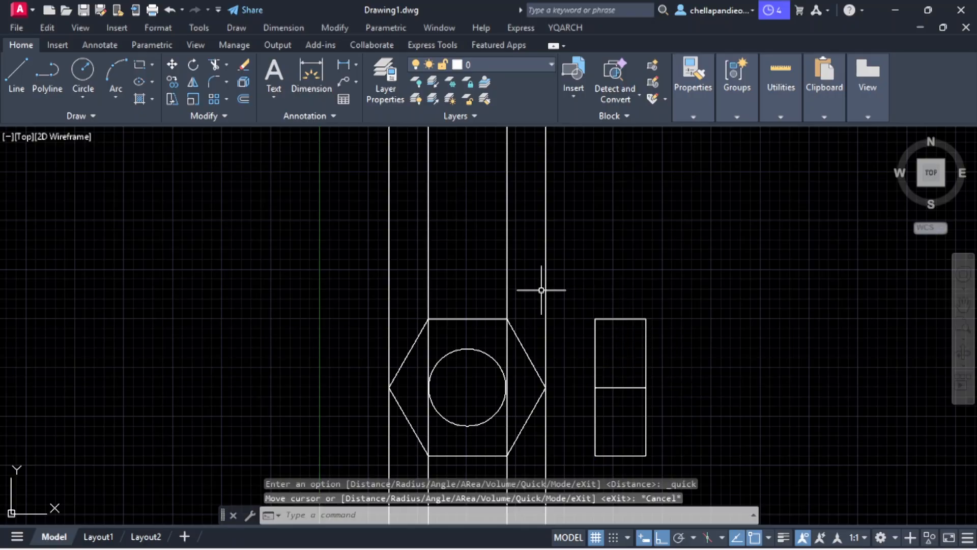
Create a horizontal construction line across the vertical lines just above the hexagon using the Hor option of XLINE
{"action": "type", "text": "xl"}
{"action": "key", "text": "Return"}
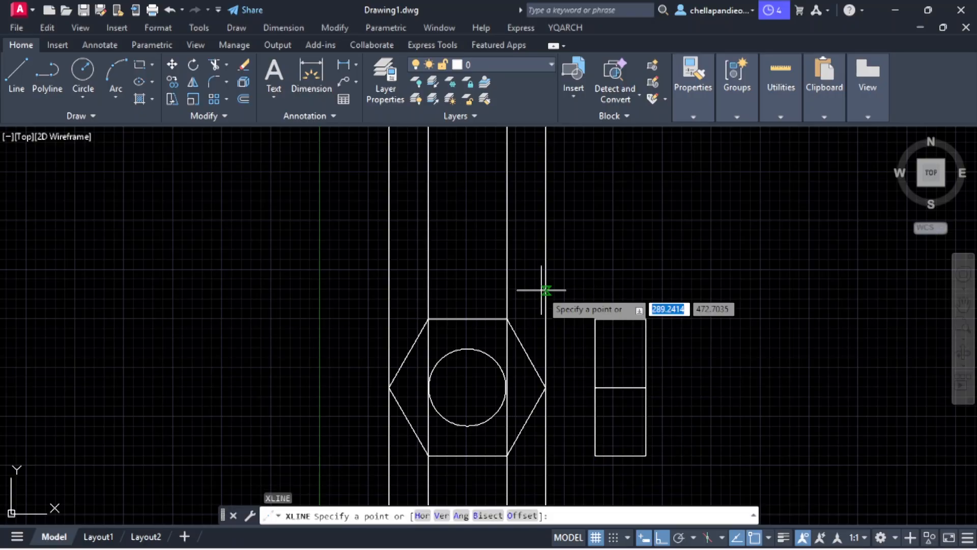
{"action": "type", "text": "h"}
{"action": "key", "text": "Return"}
{"action": "left_click", "coordinate": [488, 268]}
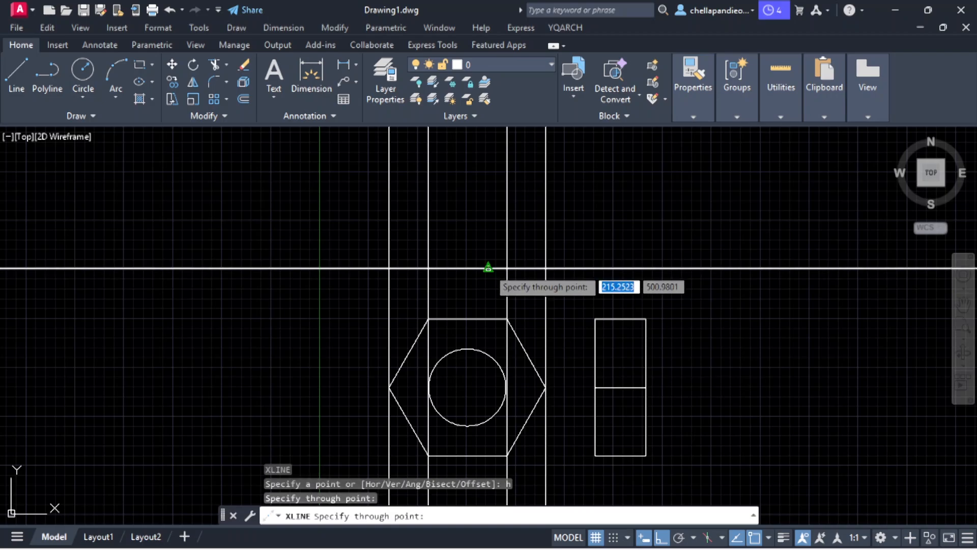
{"action": "key", "text": "Return"}
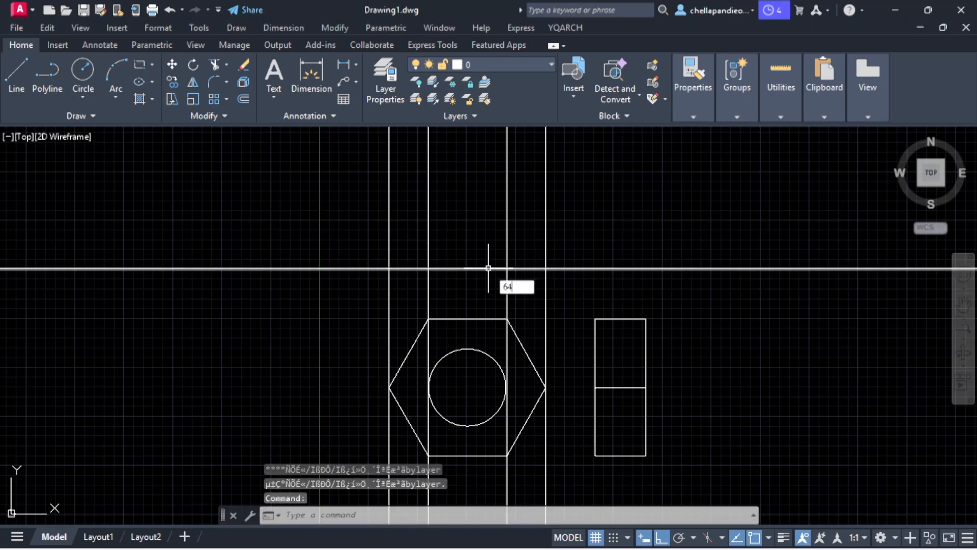
{"action": "type", "text": "64"}
{"action": "key", "text": "Return"}
{"action": "key", "text": "Escape"}
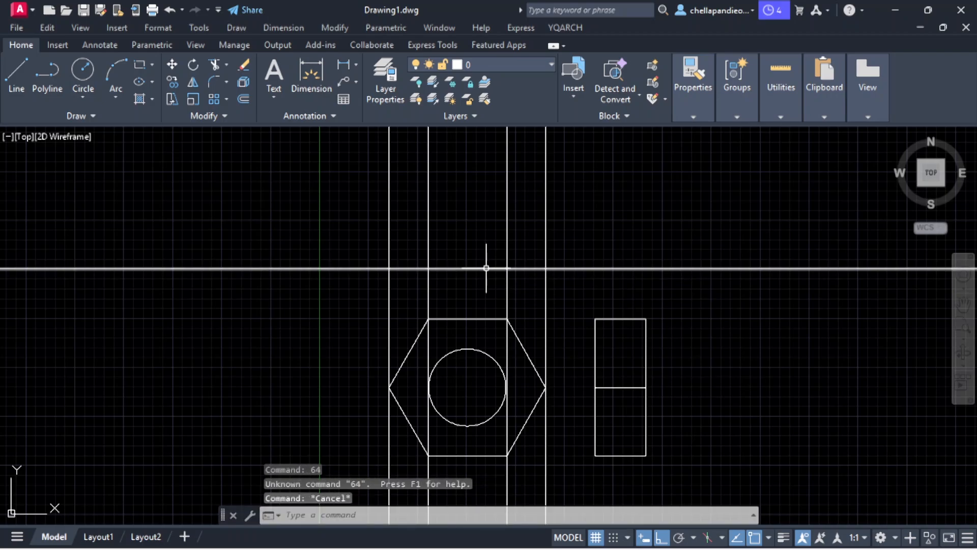
Offset the horizontal construction line above the hexagon upward by 64
{"action": "type", "text": "o"}
{"action": "key", "text": "Return"}
{"action": "type", "text": "64"}
{"action": "key", "text": "Return"}
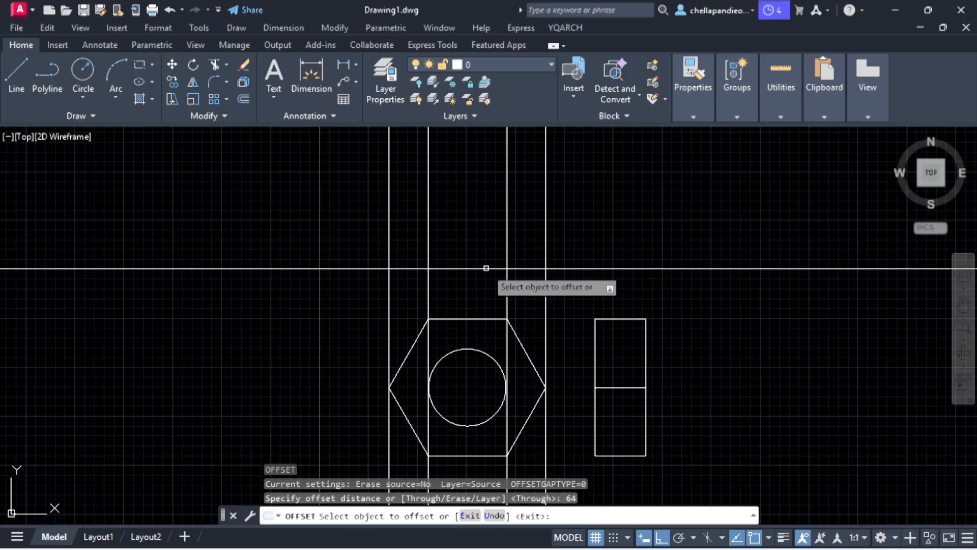
{"action": "left_click", "coordinate": [481, 267]}
{"action": "left_click", "coordinate": [480, 244]}
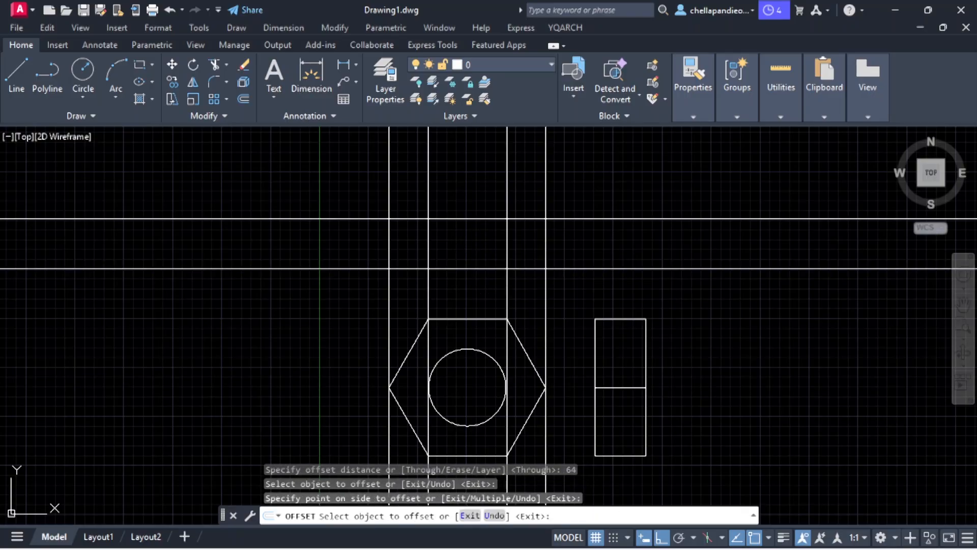
{"action": "key", "text": "Return"}
Trim the construction lines outside the rectangle they enclose above the hexagon, including the vertical pieces between it and the hexagon's outline
{"action": "type", "text": "tr"}
{"action": "key", "text": "Return"}
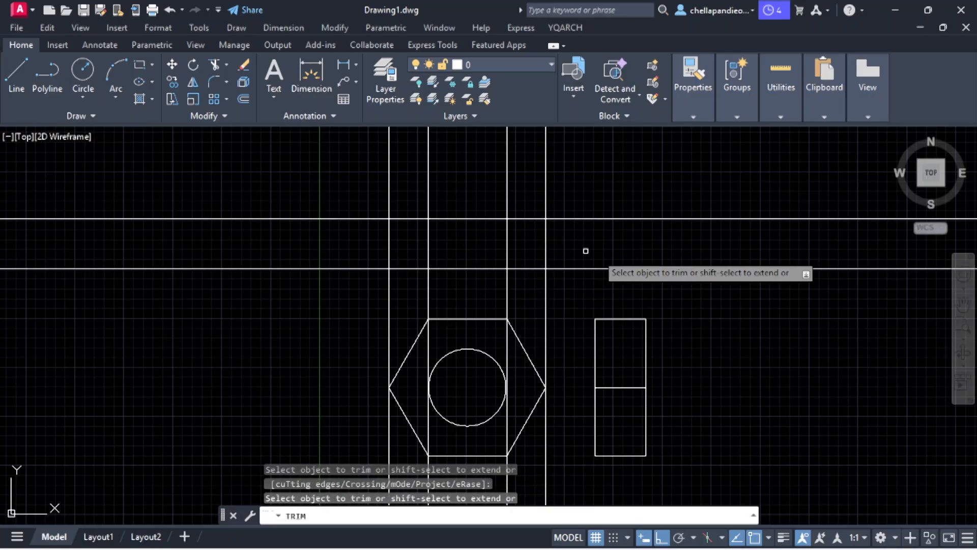
{"action": "mouse_move", "coordinate": [720, 315]}
{"action": "left_mouse_down"}
{"action": "mouse_move", "coordinate": [714, 247]}
{"action": "mouse_move", "coordinate": [557, 167]}
{"action": "mouse_move", "coordinate": [342, 227]}
{"action": "mouse_move", "coordinate": [337, 327]}
{"action": "mouse_move", "coordinate": [408, 283]}
{"action": "mouse_move", "coordinate": [574, 286]}
{"action": "mouse_move", "coordinate": [578, 296]}
{"action": "left_mouse_up"}
{"action": "key", "text": "Return"}
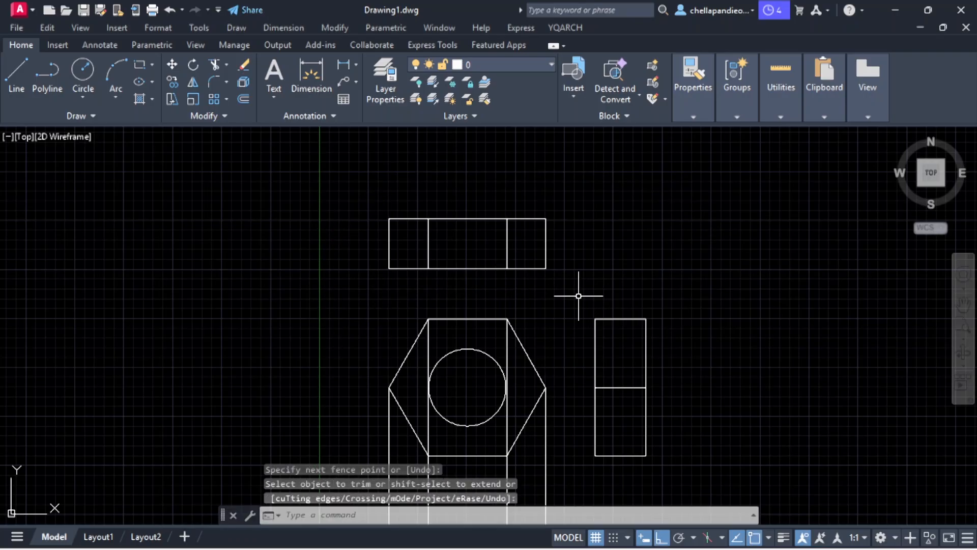
Erase the four leftover vertical construction lines that run through and below the hexagon
{"action": "scroll", "coordinate": [578, 306], "scroll_direction": "down", "scroll_amount": 4}
{"action": "scroll", "coordinate": [567, 218], "scroll_direction": "up", "scroll_amount": 1}
{"action": "left_click", "coordinate": [589, 403]}
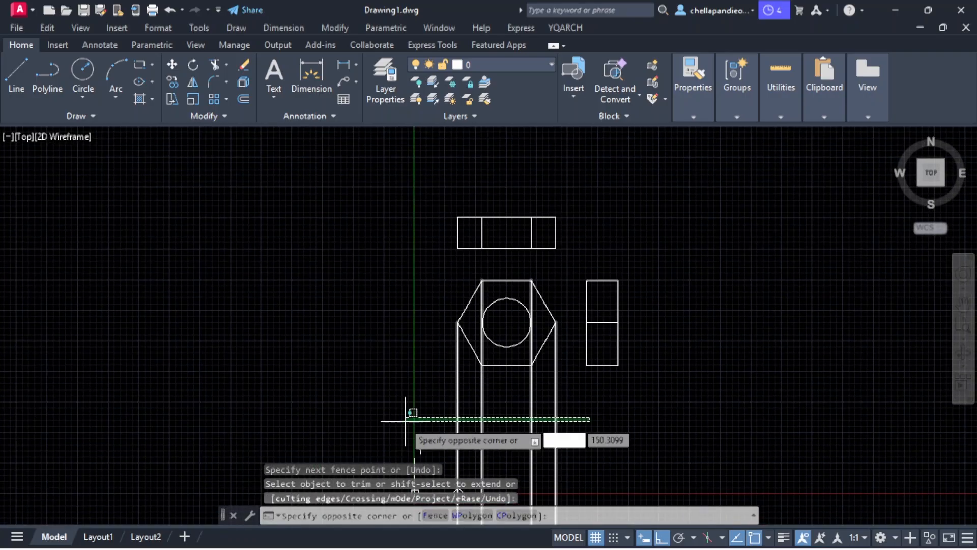
{"action": "left_click", "coordinate": [397, 421]}
{"action": "key", "text": "Delete"}
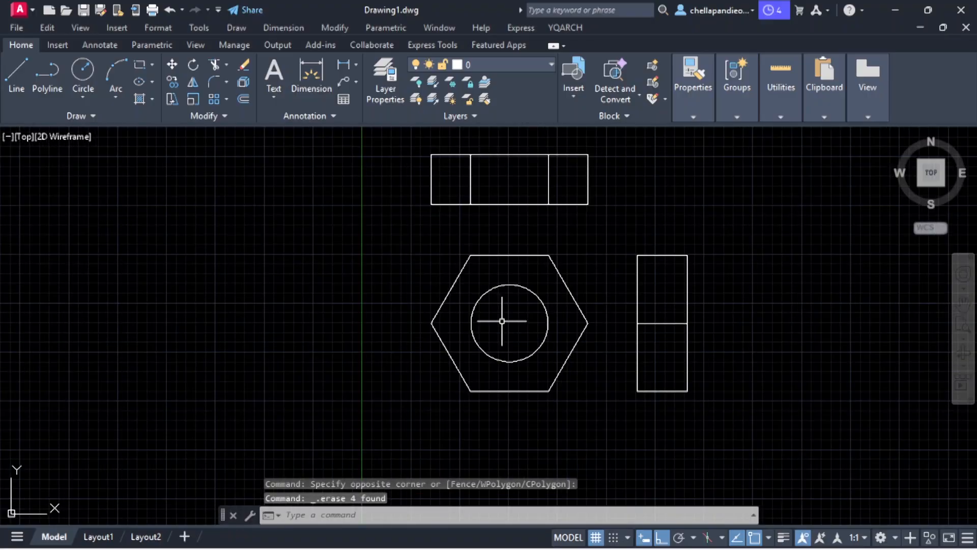
{"action": "scroll", "coordinate": [522, 308], "scroll_direction": "up", "scroll_amount": 2}
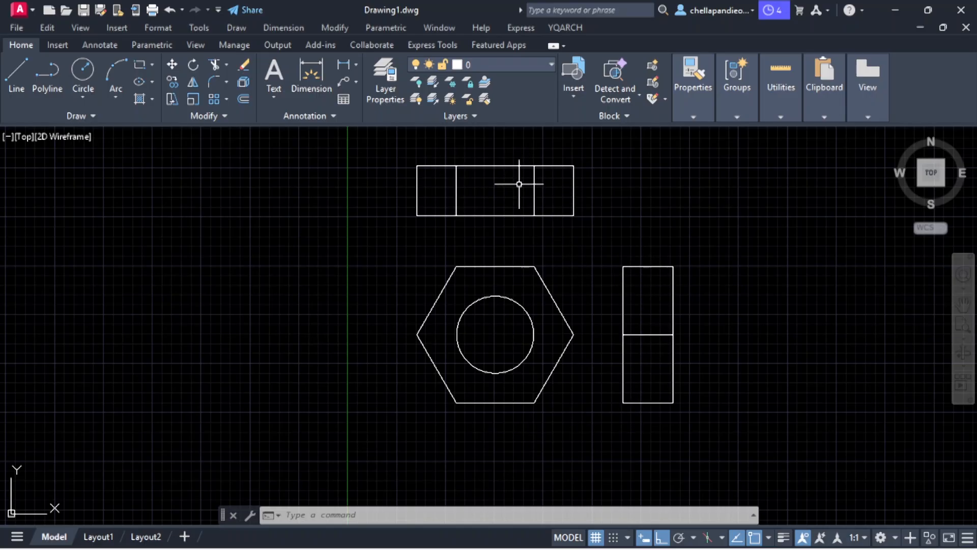
{"action": "middle_click_drag", "start_coordinate": [504, 275], "coordinate": [503, 299]}
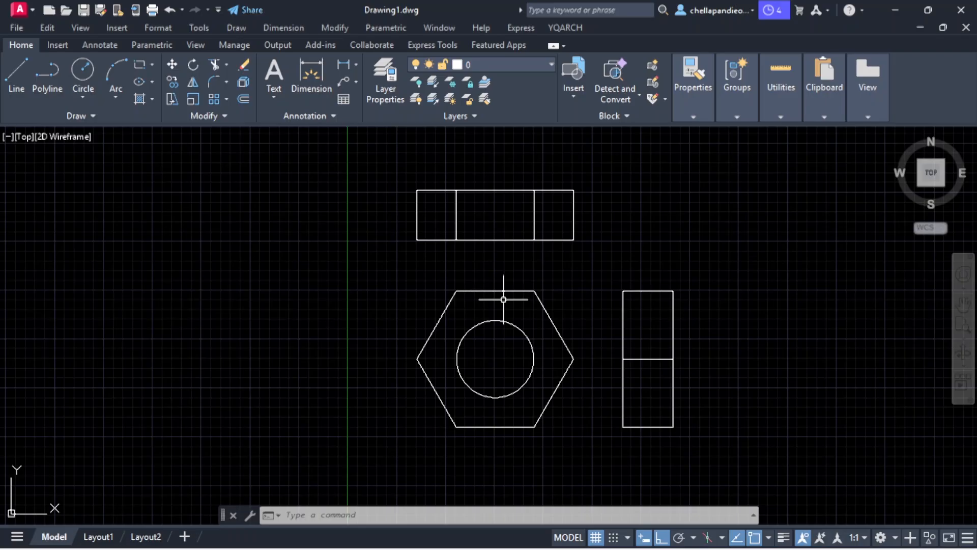
{"action": "type", "text": "el"}
{"action": "key", "text": "BackSpace"}
{"action": "key", "text": "BackSpace"}
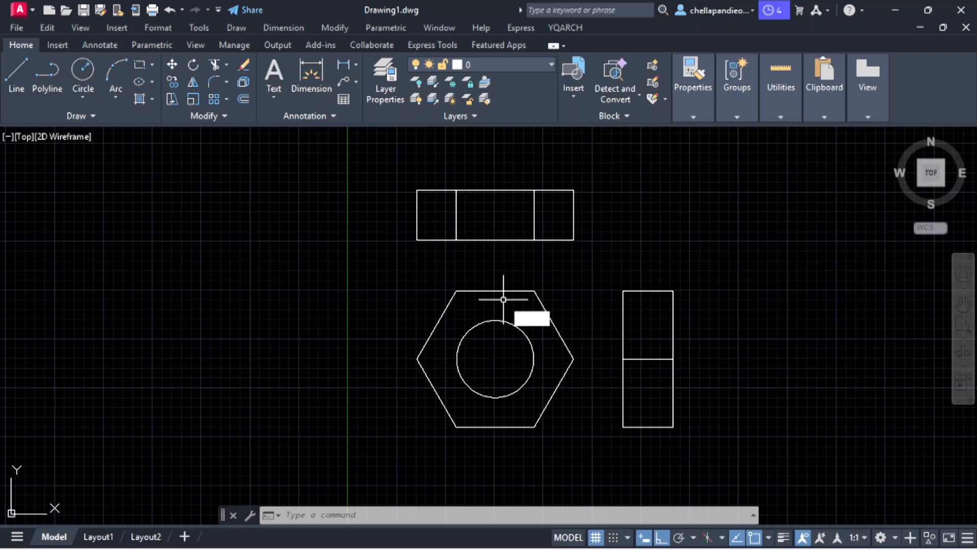
{"action": "key", "text": "Escape"}
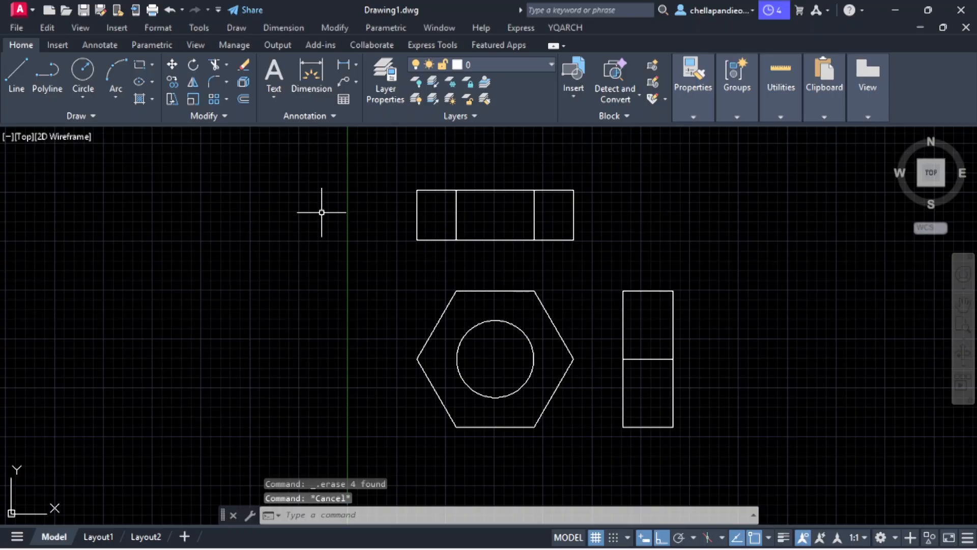
Start a ray from the hexagon's left corner and preview its direction with Ortho on and off
{"action": "left_click", "coordinate": [92, 117]}
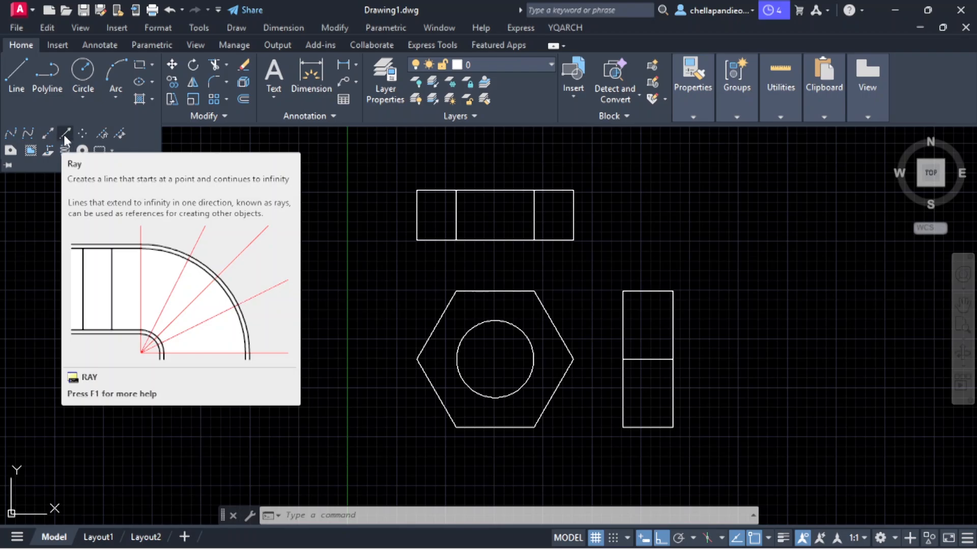
{"action": "left_click", "coordinate": [65, 135]}
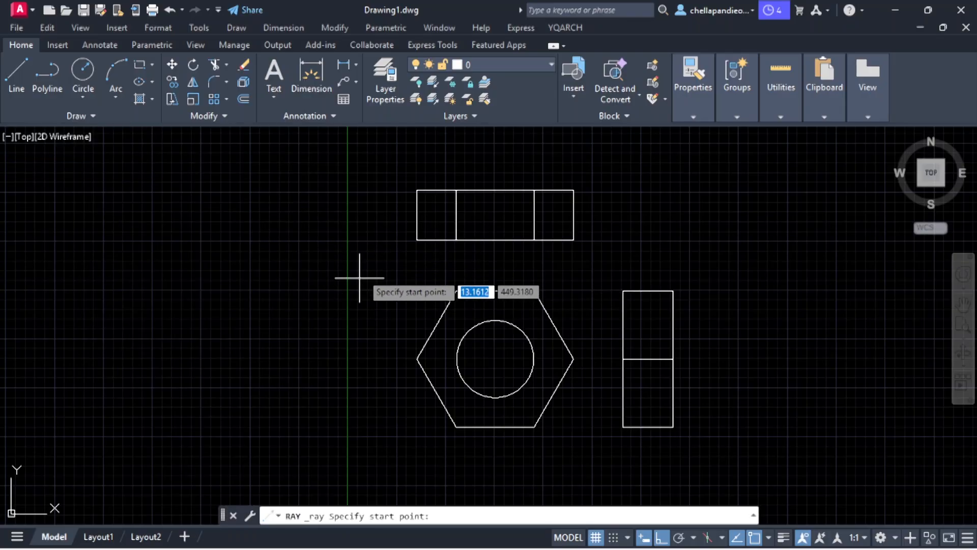
{"action": "left_click", "coordinate": [416, 358]}
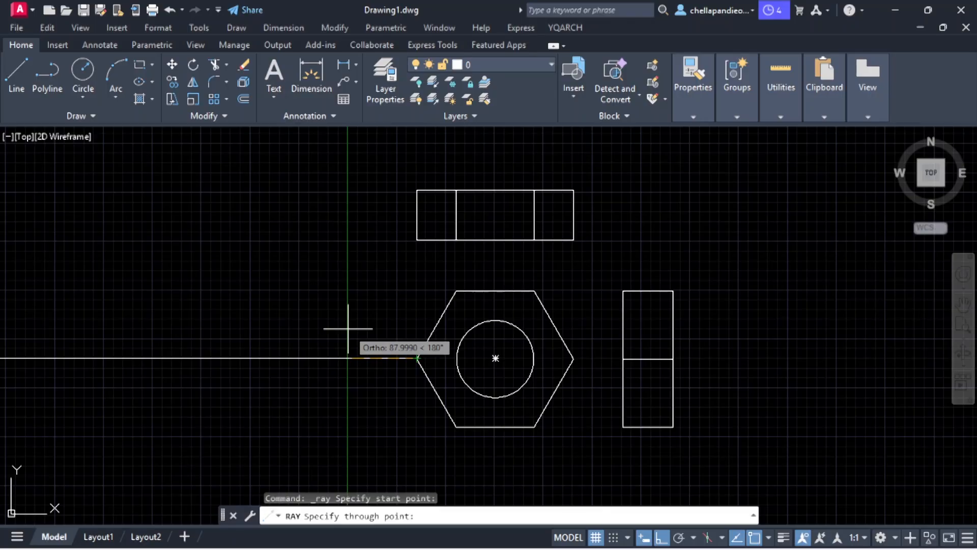
{"action": "key", "text": "F8"}
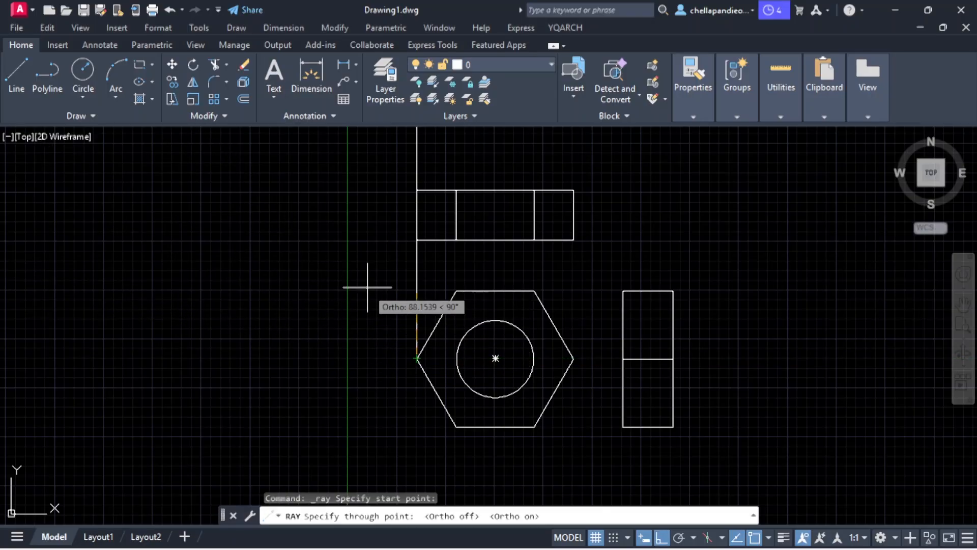
{"action": "key", "text": "F8"}
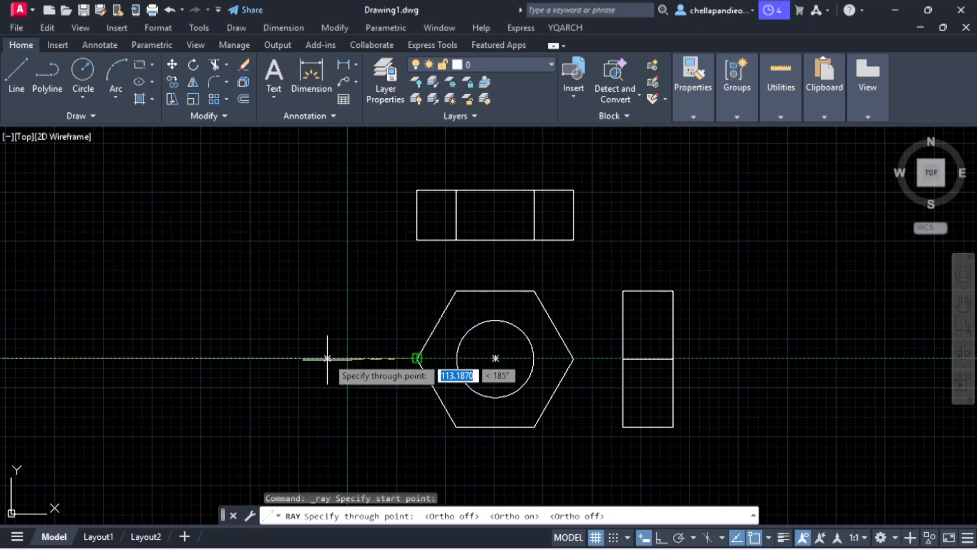
{"action": "key", "text": "Escape"}
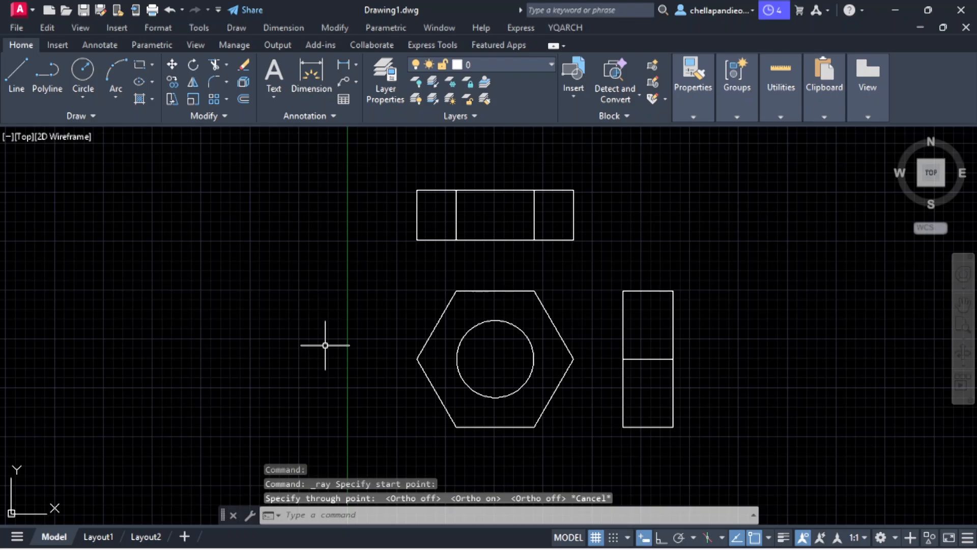
Create a vertical construction line in the empty area left of the hexagon with XLINE
{"action": "type", "text": "xl"}
{"action": "key", "text": "Return"}
{"action": "left_click", "coordinate": [278, 326]}
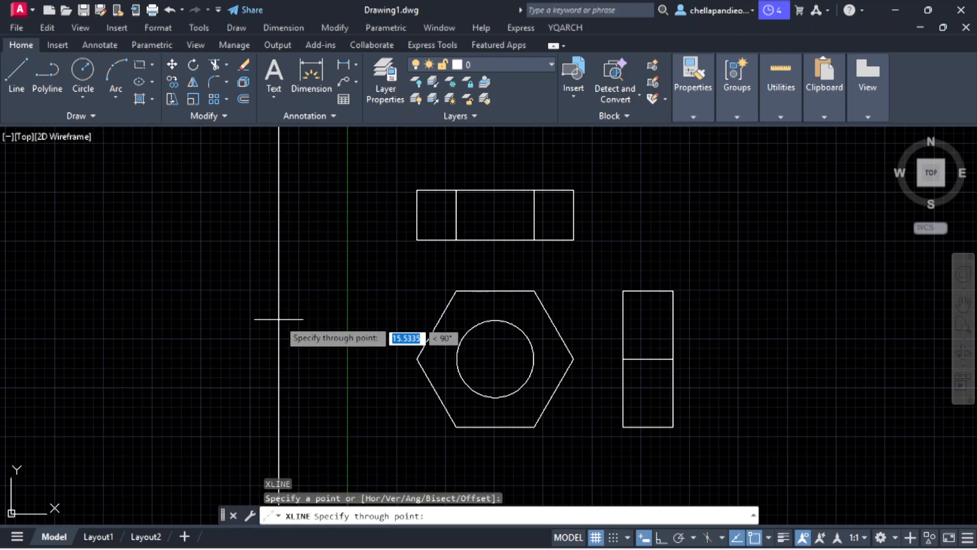
{"action": "left_click", "coordinate": [279, 295]}
{"action": "key", "text": "Return"}
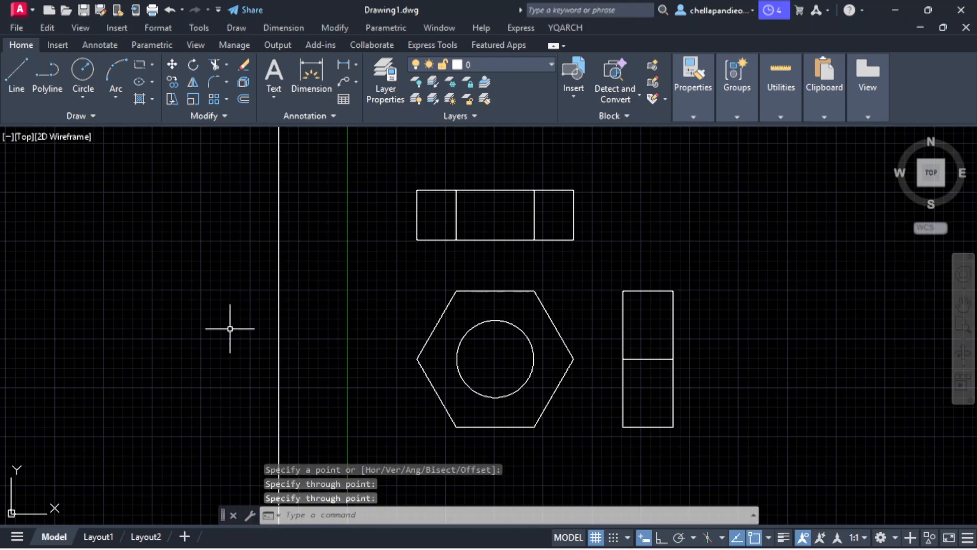
Draw a ray pointing straight up between the vertical construction line and the hexagon, with Ortho turned on
{"action": "type", "text": "RA"}
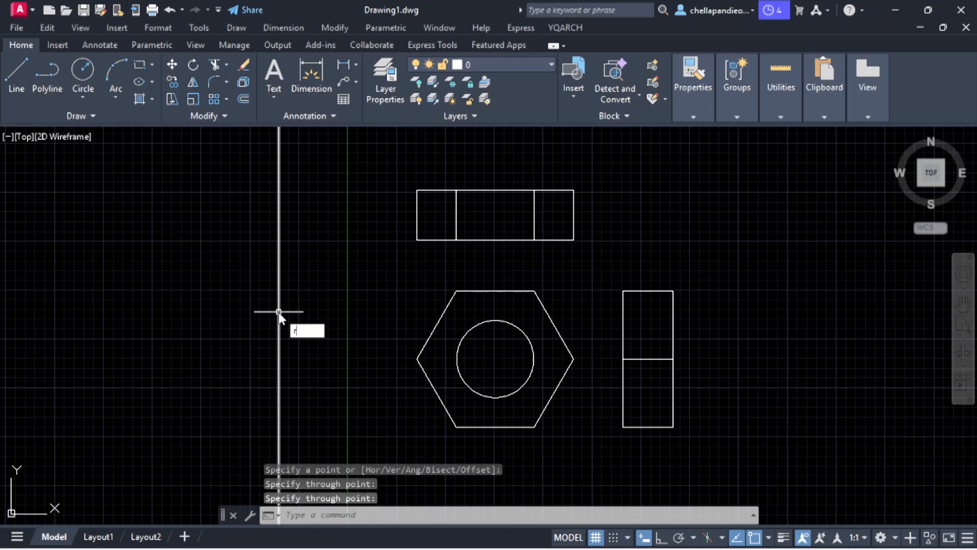
{"action": "type", "text": "Y"}
{"action": "key", "text": "Return"}
{"action": "left_click", "coordinate": [333, 348]}
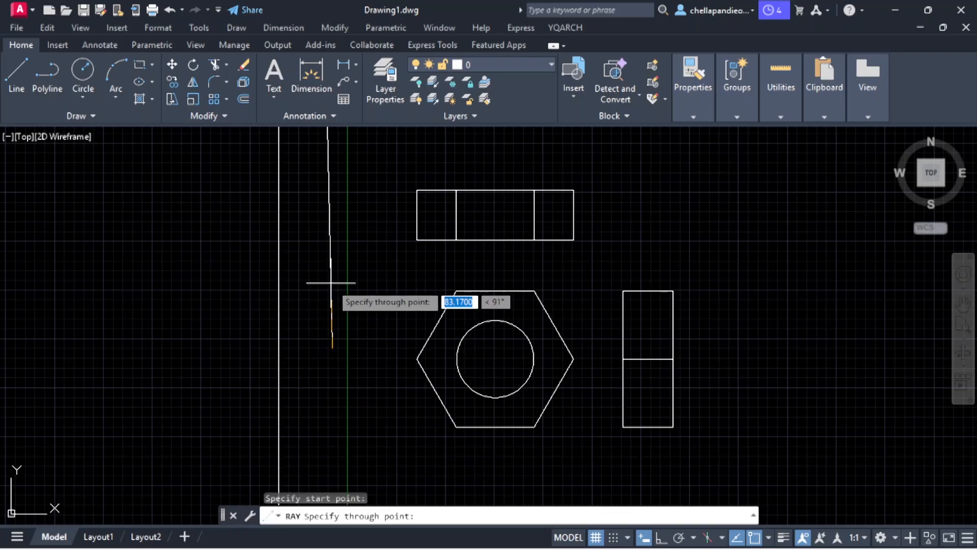
{"action": "key", "text": "F8"}
{"action": "left_click", "coordinate": [332, 279]}
{"action": "key", "text": "Return"}
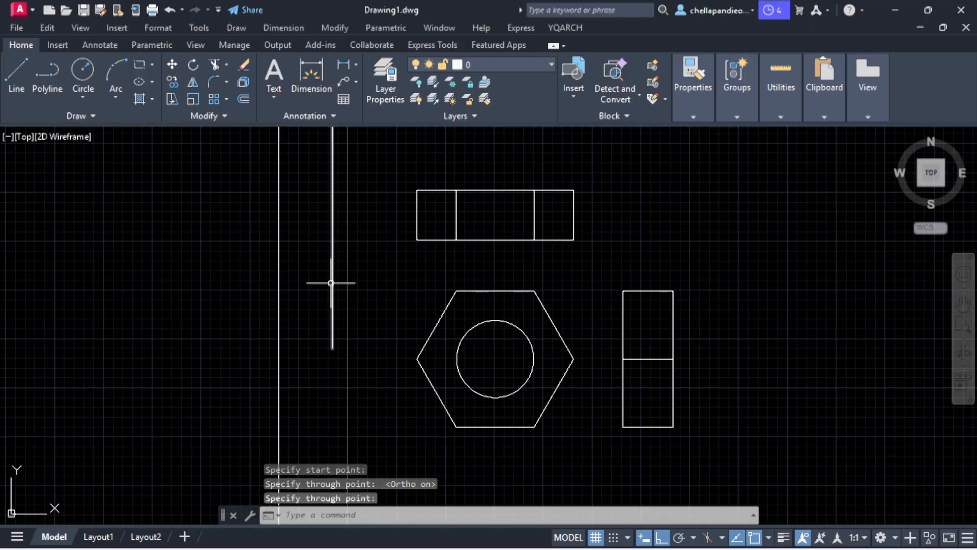
Select the vertical ray to examine its grips and clear the selection
{"action": "left_click", "coordinate": [355, 352]}
{"action": "left_click", "coordinate": [304, 295]}
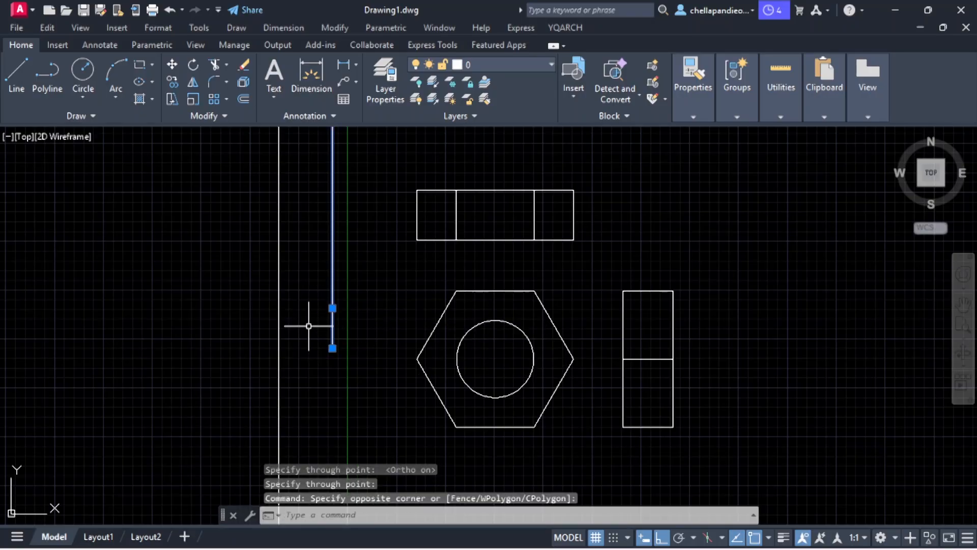
{"action": "key", "text": "Escape"}
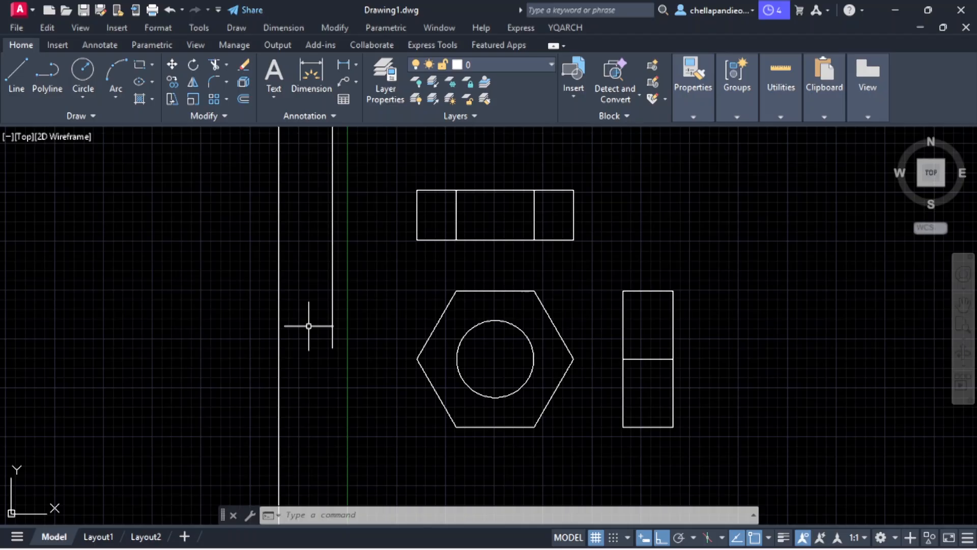
Erase the vertical construction line and the ray left of the hexagon
{"action": "left_click", "coordinate": [377, 387]}
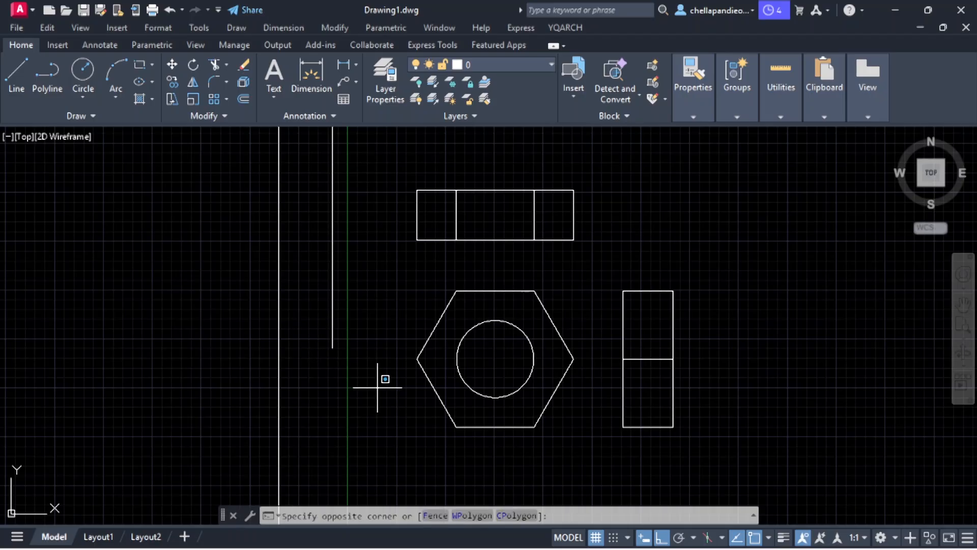
{"action": "left_click", "coordinate": [263, 265]}
{"action": "key", "text": "Delete"}
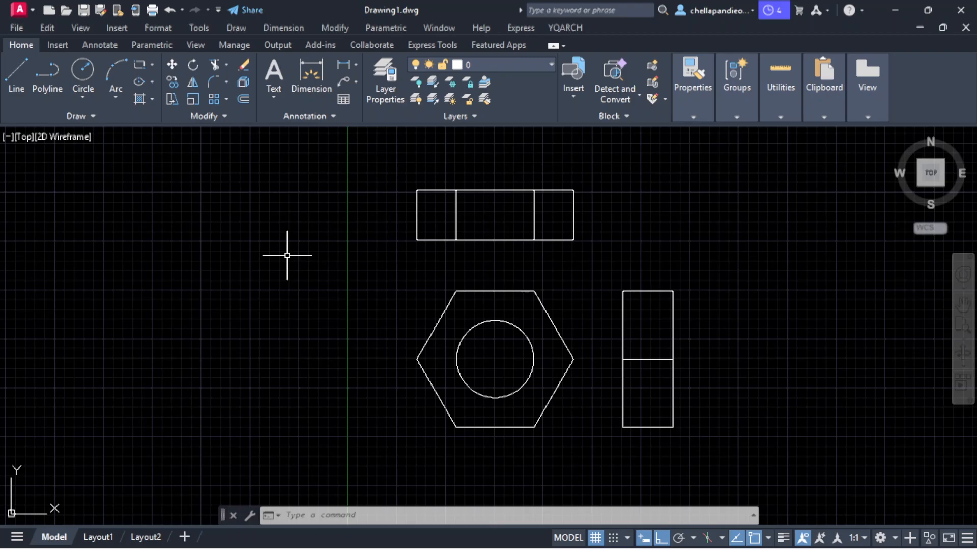
Turn Ortho off and draw a looping fit-point spline through ten points in the empty area right of the nut views
{"action": "key", "text": "F8"}
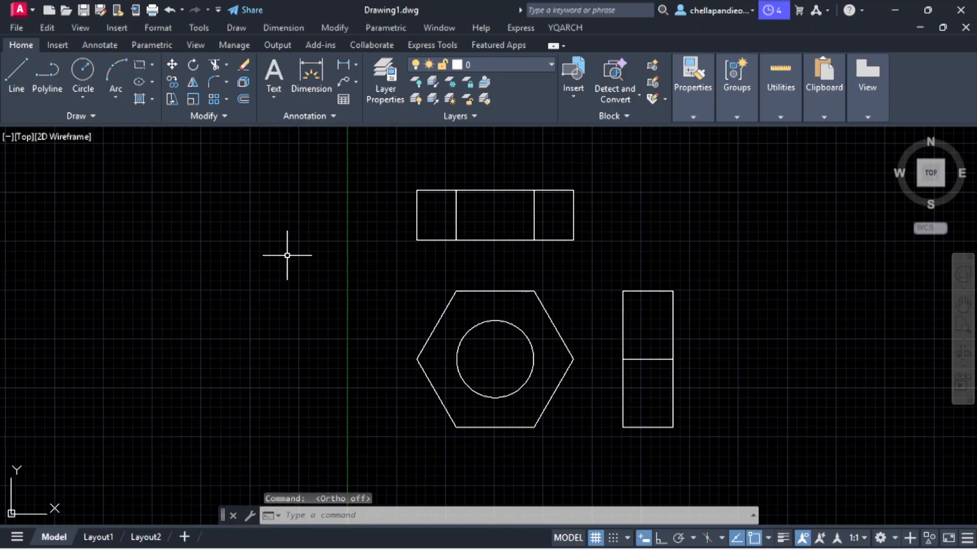
{"action": "type", "text": "SPL"}
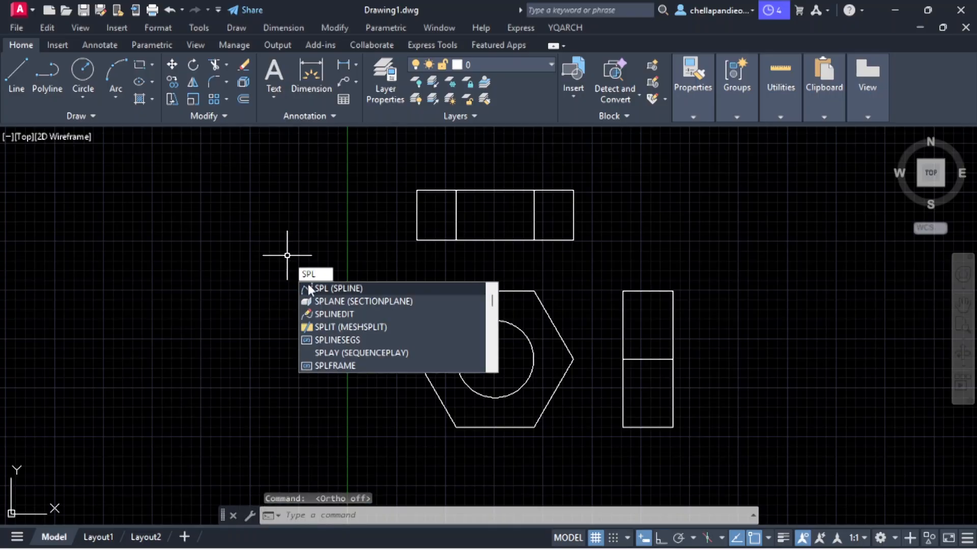
{"action": "left_click", "coordinate": [349, 288]}
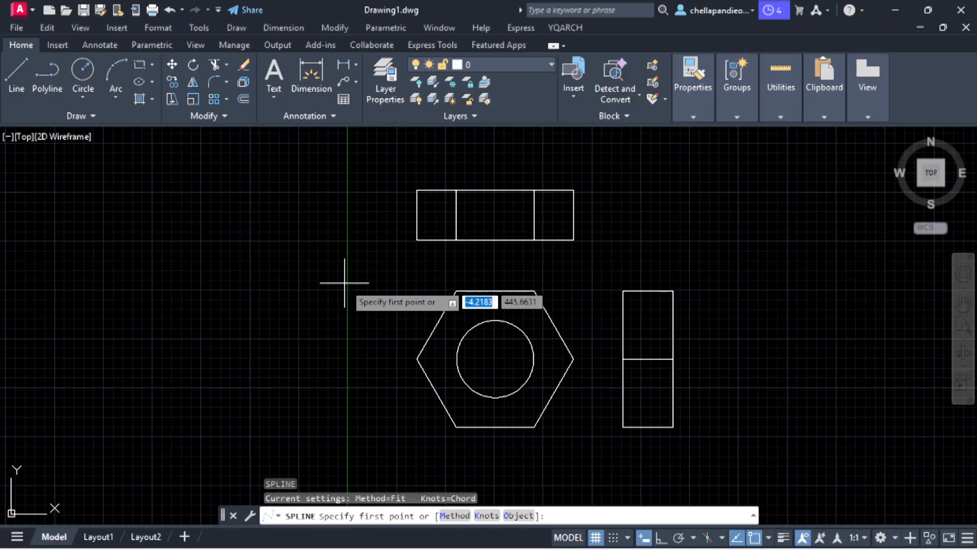
{"action": "middle_click_drag", "start_coordinate": [332, 277], "coordinate": [115, 271]}
{"action": "middle_click_drag", "start_coordinate": [631, 332], "coordinate": [215, 322]}
{"action": "left_click", "coordinate": [166, 360]}
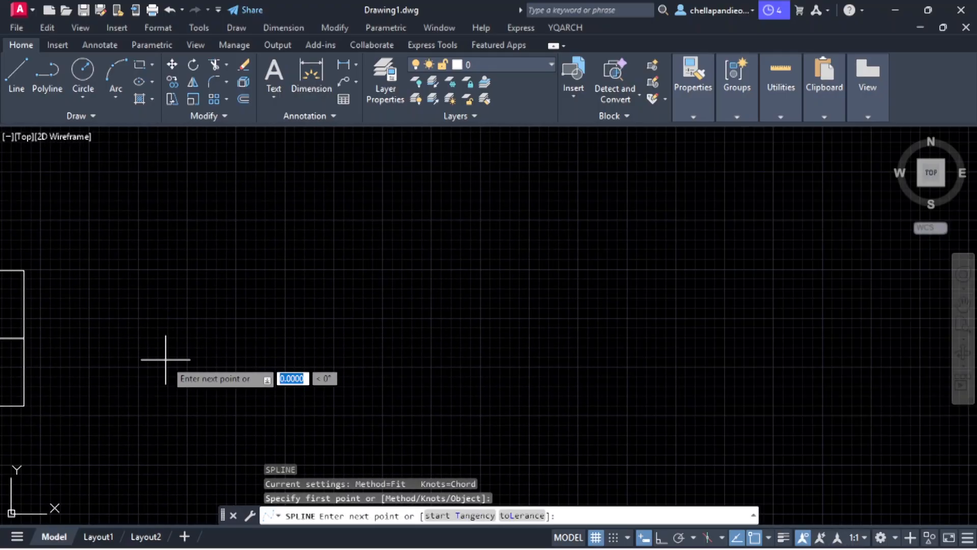
{"action": "left_click", "coordinate": [242, 273]}
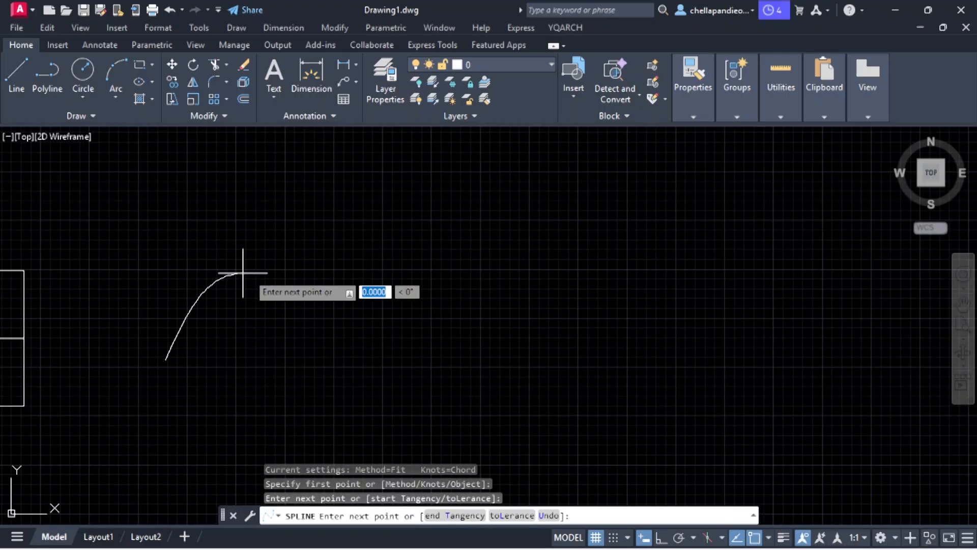
{"action": "left_click", "coordinate": [447, 210]}
{"action": "left_click", "coordinate": [633, 196]}
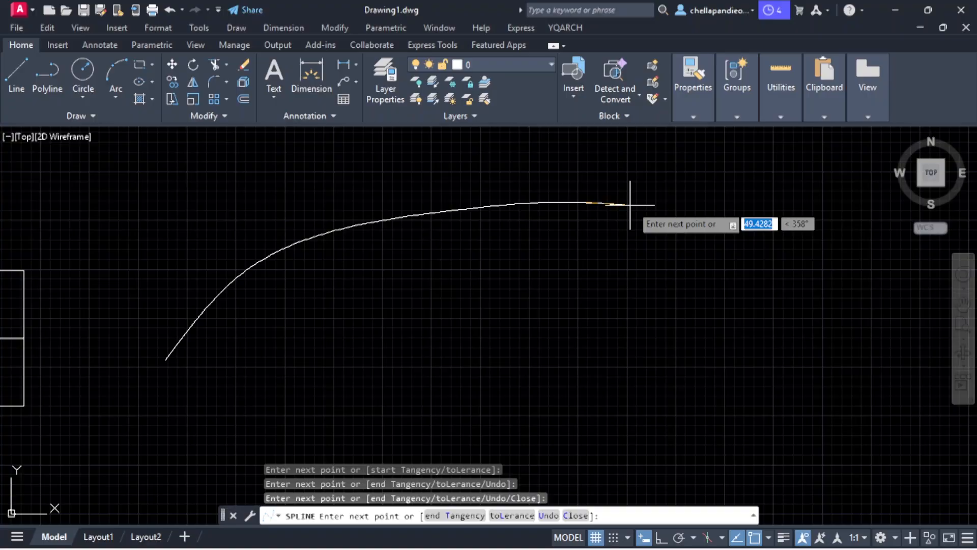
{"action": "left_click", "coordinate": [759, 213]}
{"action": "left_click", "coordinate": [842, 315]}
{"action": "left_click", "coordinate": [721, 430]}
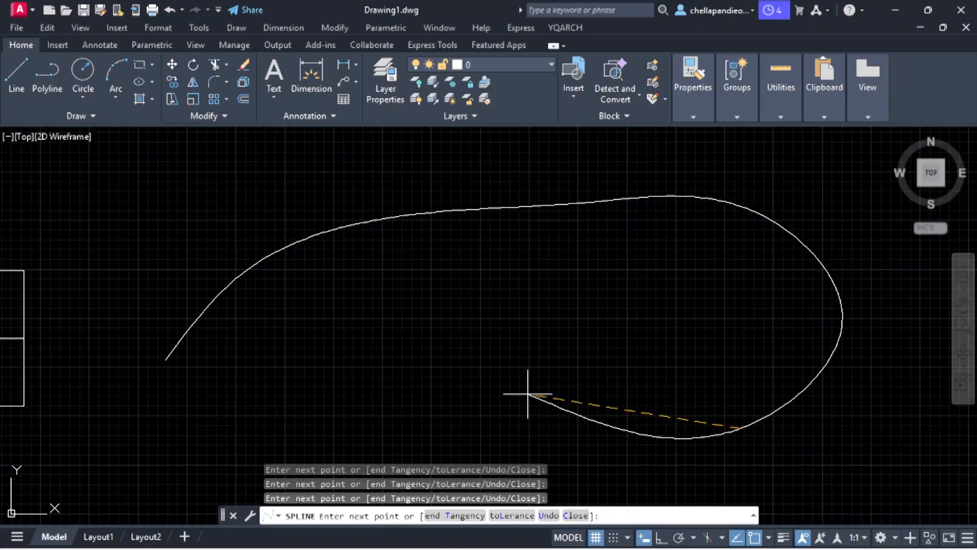
{"action": "left_click", "coordinate": [530, 393]}
{"action": "left_click", "coordinate": [377, 343]}
{"action": "left_click", "coordinate": [177, 401]}
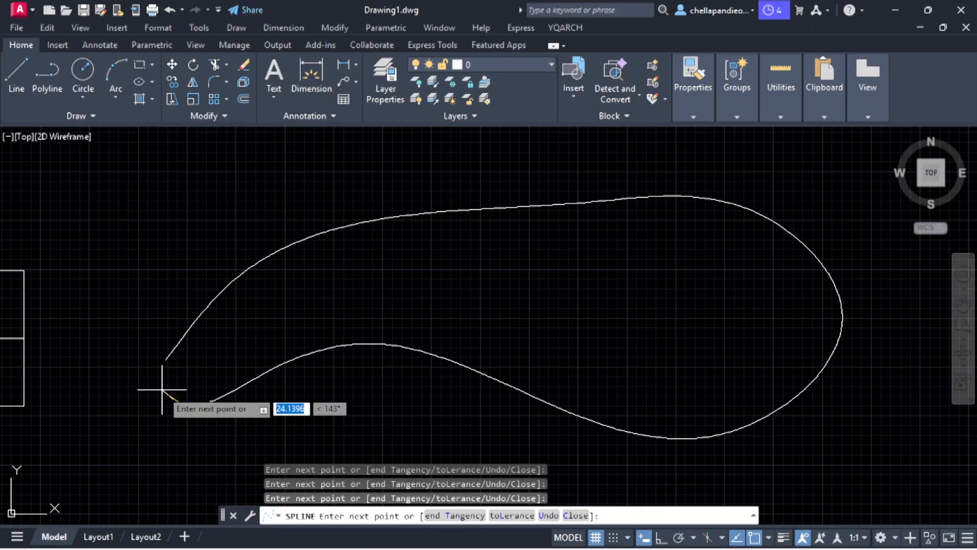
Close the looping spline back to its start point and end the command
{"action": "type", "text": "c"}
{"action": "key", "text": "Return"}
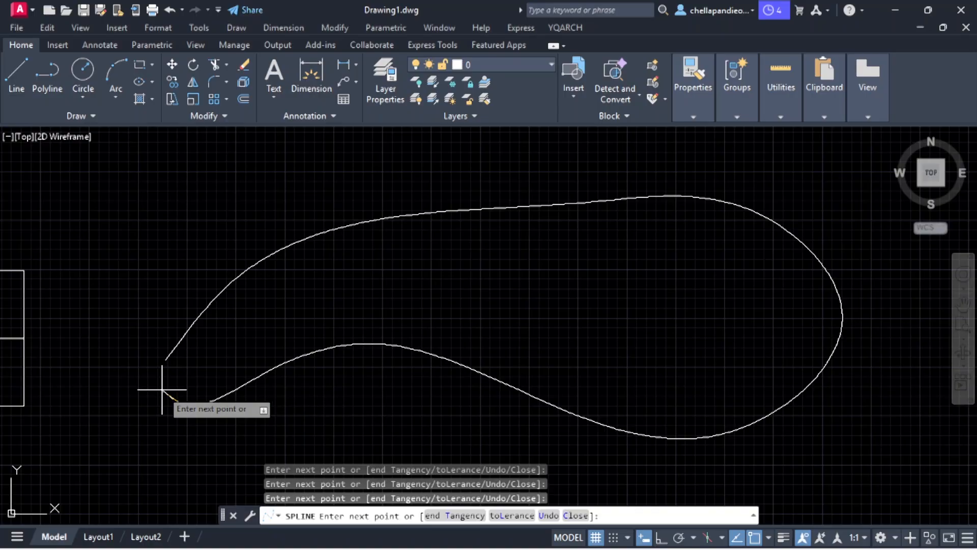
{"action": "type", "text": "c"}
{"action": "key", "text": "Return"}
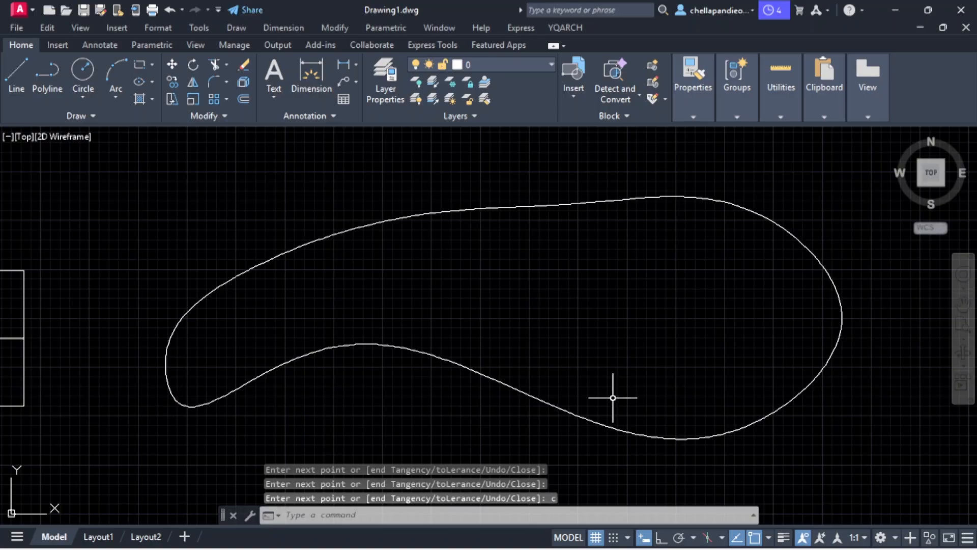
Erase the closed spline
{"action": "left_click", "coordinate": [703, 469]}
{"action": "left_click", "coordinate": [613, 391]}
{"action": "key", "text": "Delete"}
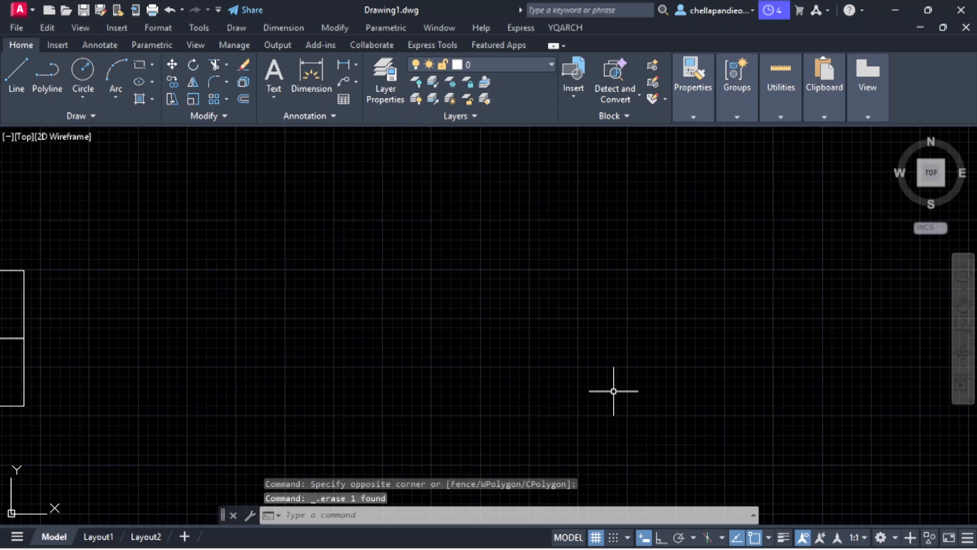
Draw an open M-shaped spline through five points with the Spline Fit method, right of the nut views
{"action": "left_click", "coordinate": [90, 117]}
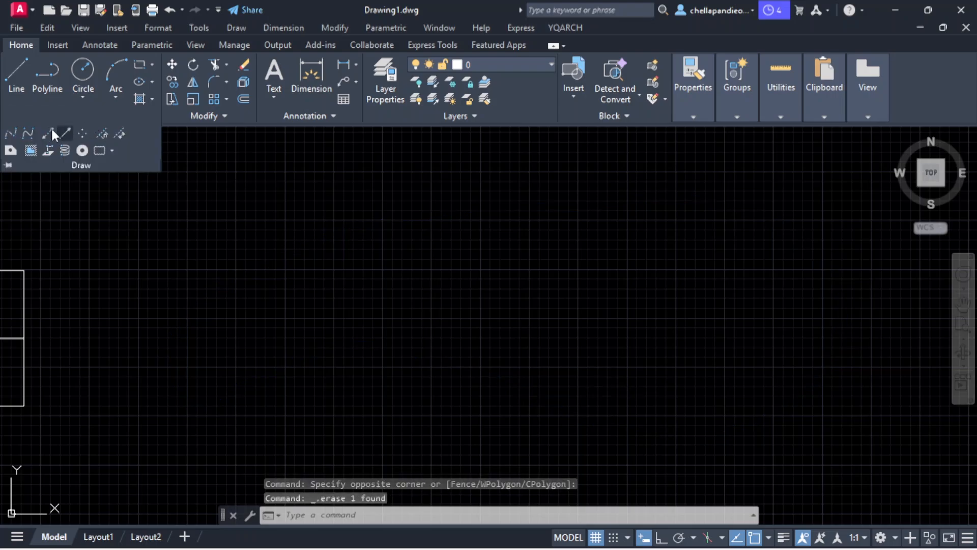
{"action": "left_click", "coordinate": [11, 136]}
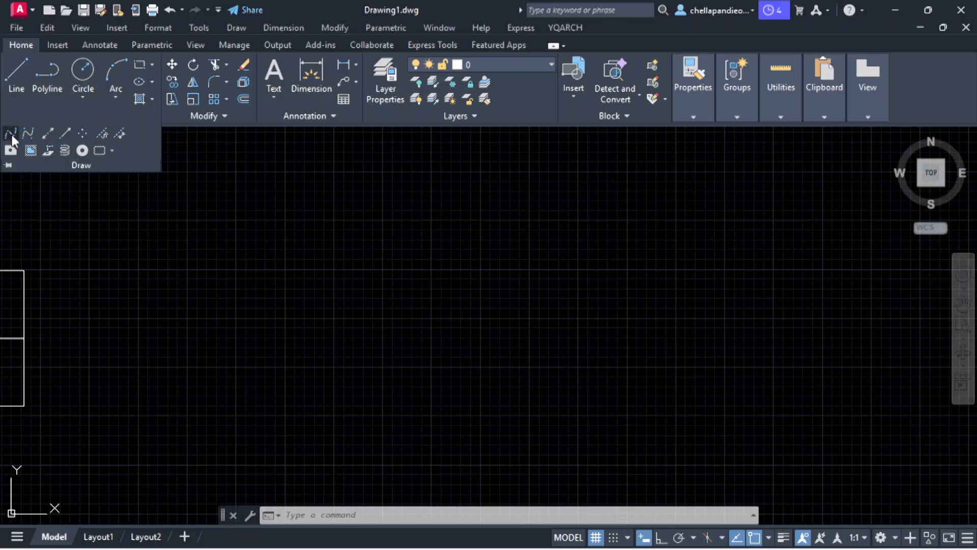
{"action": "left_click", "coordinate": [306, 393]}
{"action": "left_click", "coordinate": [371, 233]}
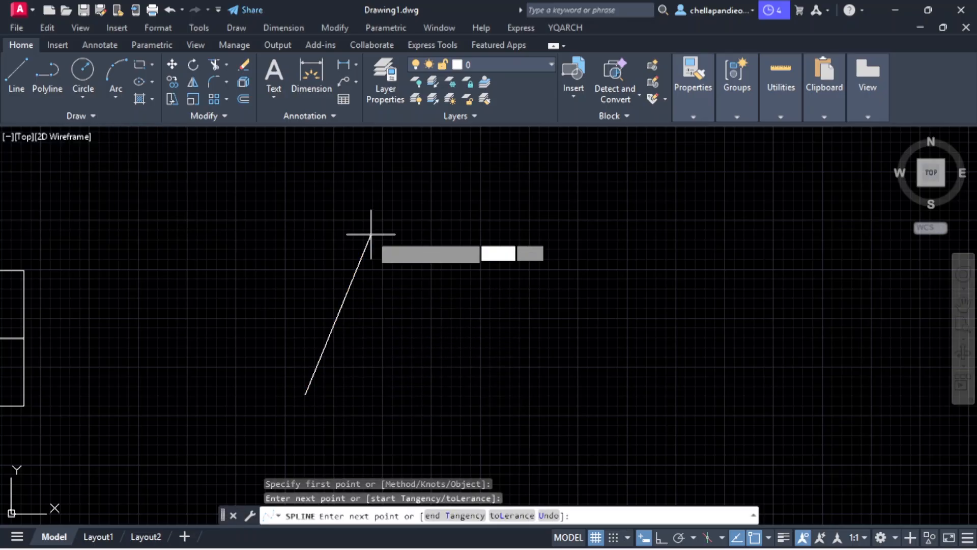
{"action": "left_click", "coordinate": [413, 386]}
{"action": "left_click", "coordinate": [505, 219]}
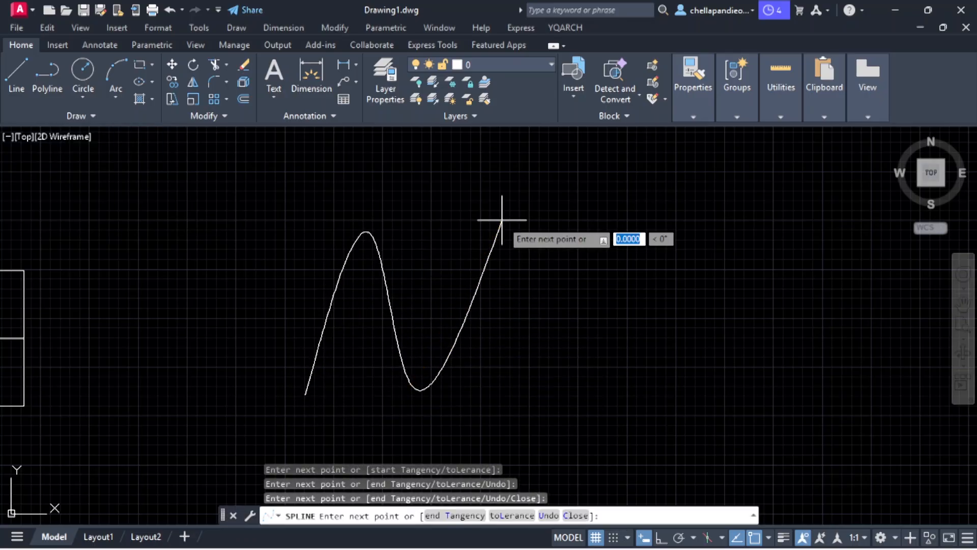
{"action": "left_click", "coordinate": [543, 390]}
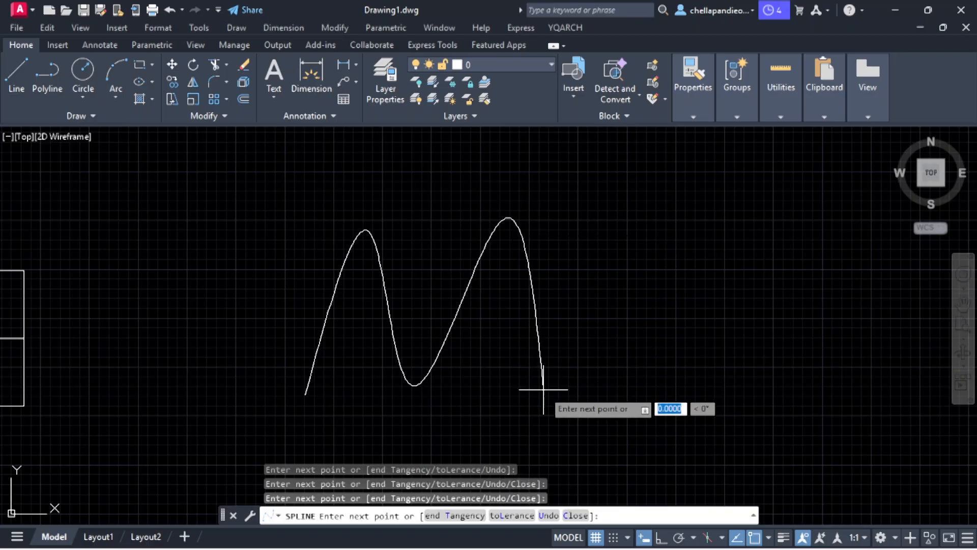
{"action": "right_click", "coordinate": [544, 390]}
{"action": "left_click", "coordinate": [568, 185]}
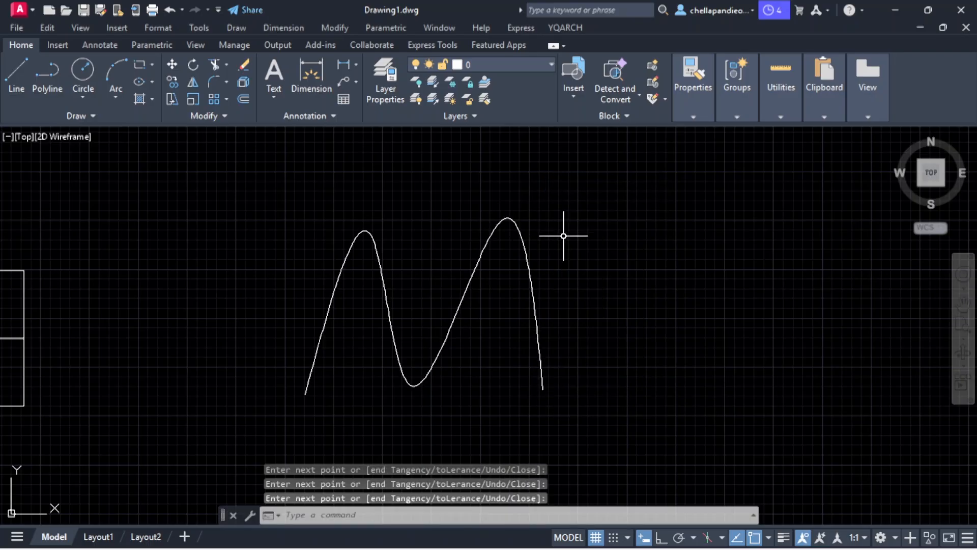
Select the M-shaped spline to examine where its fit points lie on the curve
{"action": "left_click", "coordinate": [564, 236]}
{"action": "left_click", "coordinate": [513, 289]}
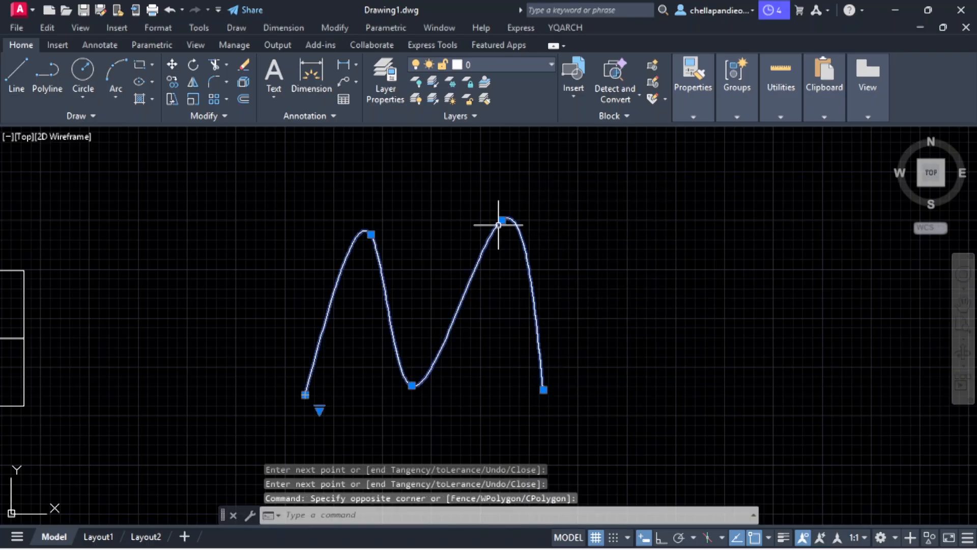
{"action": "mouse_move", "coordinate": [503, 220]}
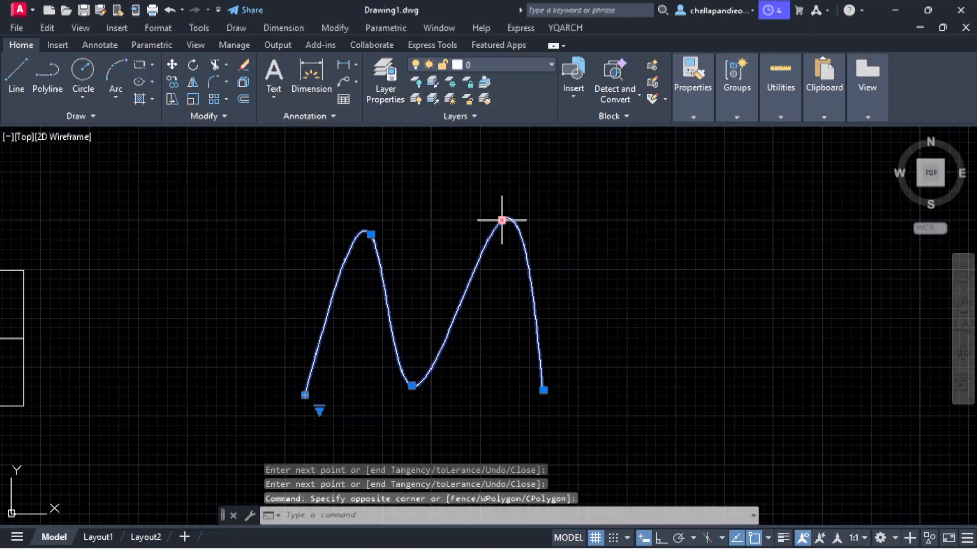
Draw a second spline from five M-shaped control vertices with the Spline CV method, right of the first spline
{"action": "left_click", "coordinate": [50, 112]}
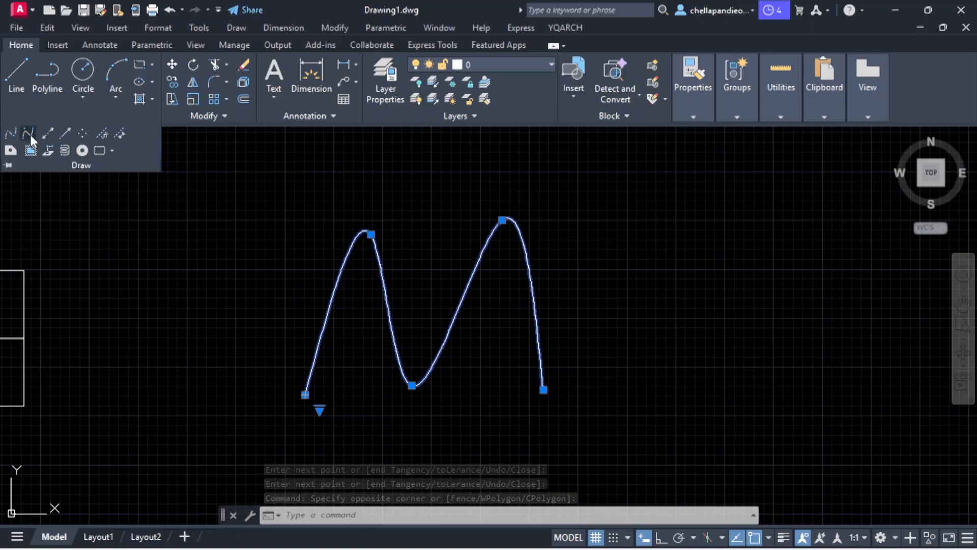
{"action": "left_click", "coordinate": [29, 134]}
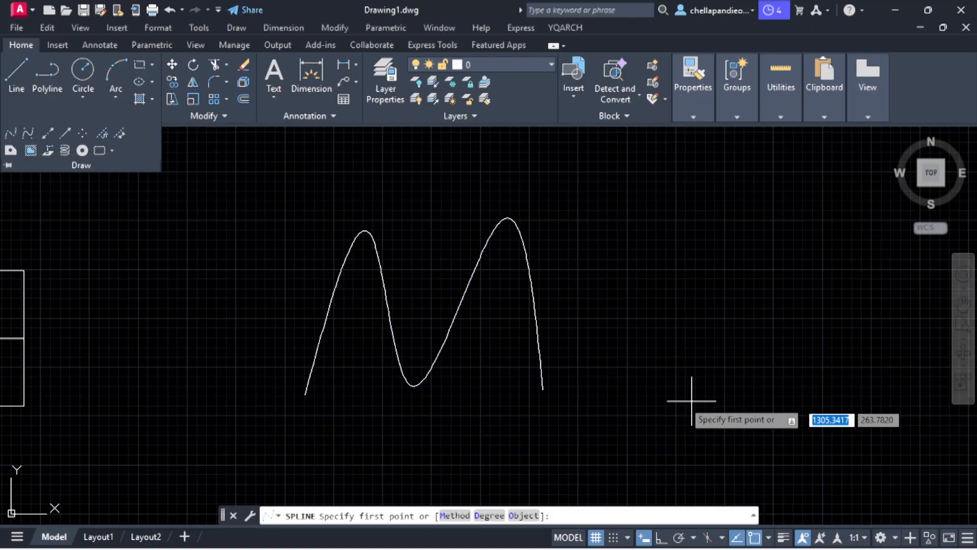
{"action": "left_click", "coordinate": [603, 388]}
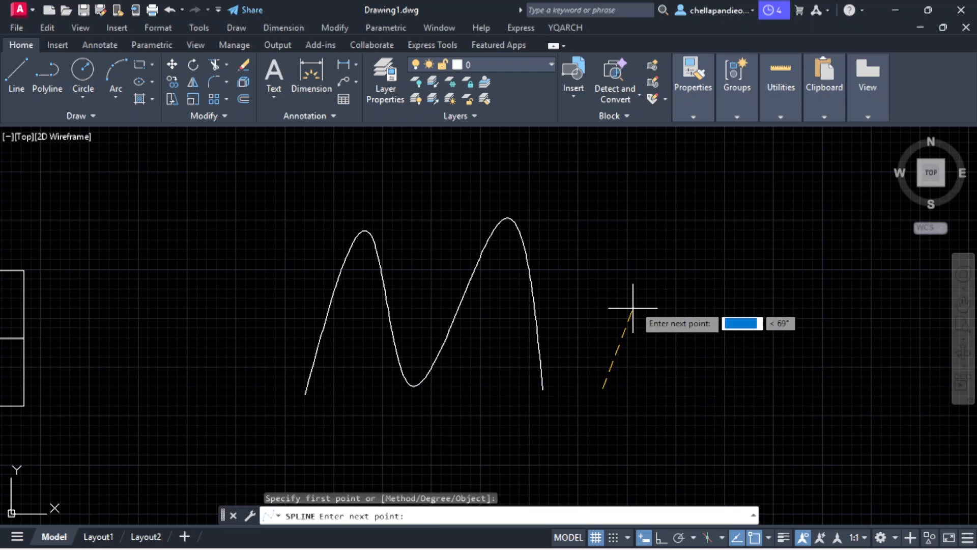
{"action": "left_click", "coordinate": [659, 226]}
{"action": "left_click", "coordinate": [709, 377]}
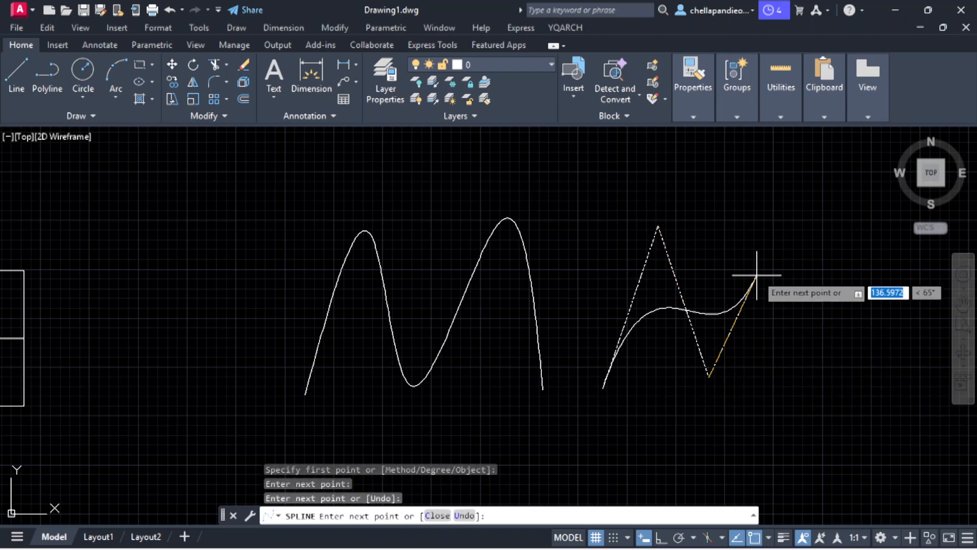
{"action": "left_click", "coordinate": [772, 226]}
{"action": "left_click", "coordinate": [793, 388]}
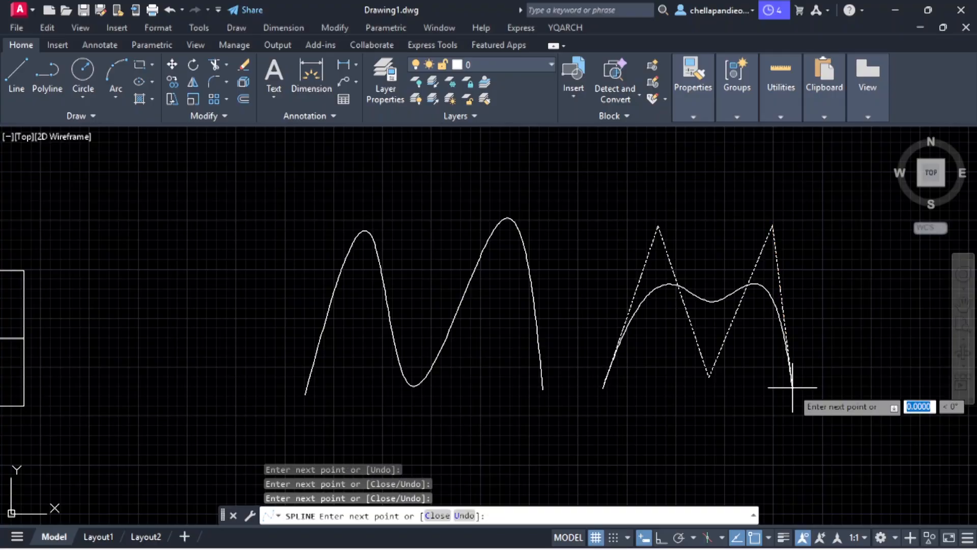
{"action": "right_click", "coordinate": [792, 387]}
{"action": "left_click", "coordinate": [813, 209]}
Select both splines together to compare fit points with control vertices, and clear the selection
{"action": "left_click", "coordinate": [741, 277]}
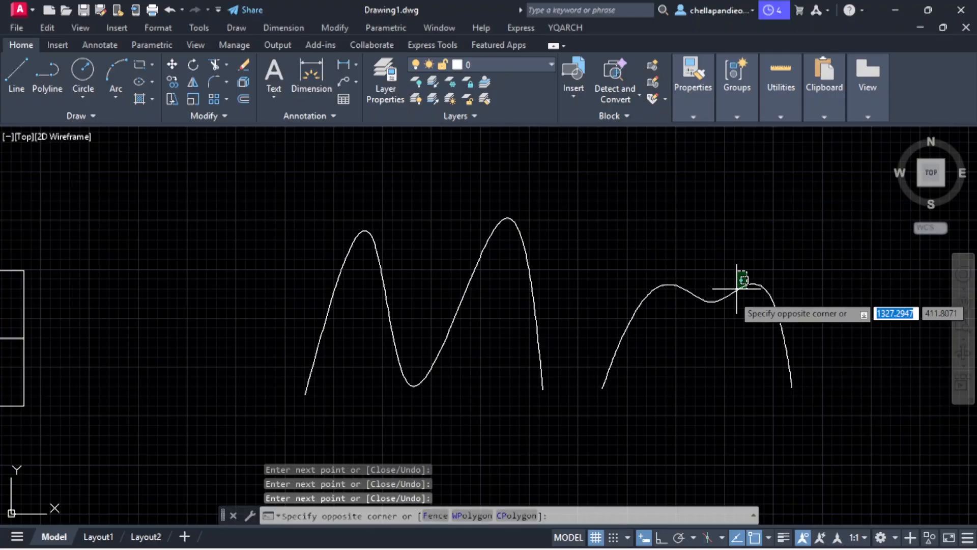
{"action": "left_click", "coordinate": [713, 328]}
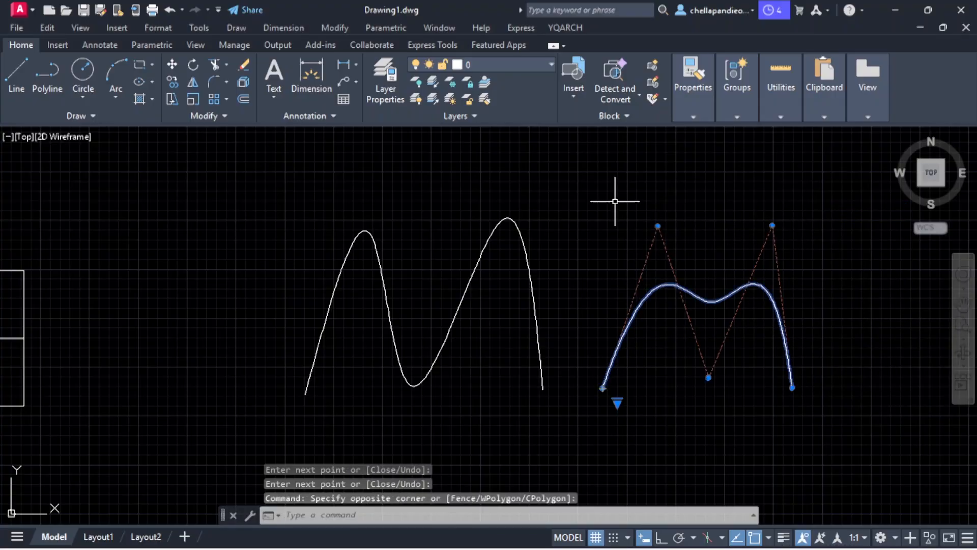
{"action": "left_click", "coordinate": [532, 214]}
{"action": "left_click", "coordinate": [509, 247]}
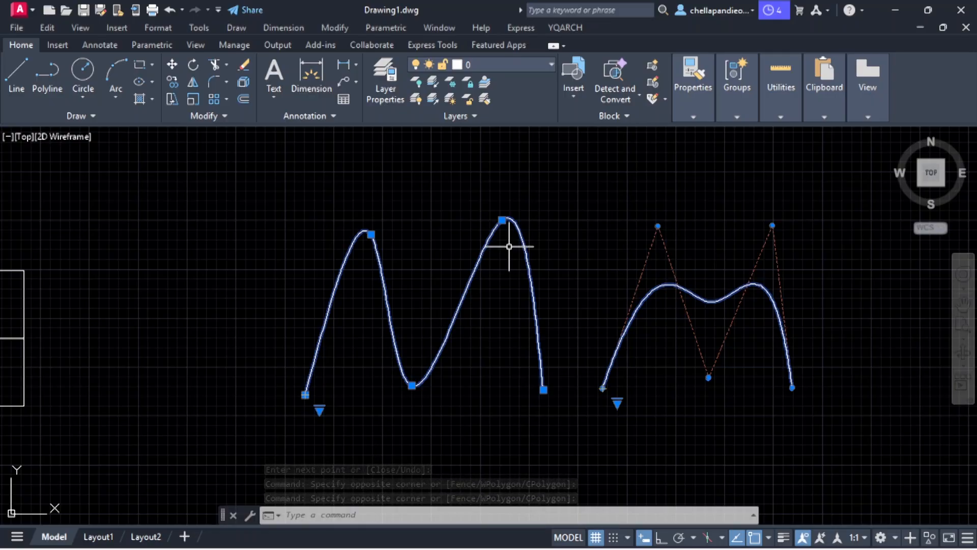
{"action": "key", "text": "Escape"}
Select the fit spline and the control-vertex spline one at a time to examine their grips, clearing each selection
{"action": "left_click", "coordinate": [550, 221]}
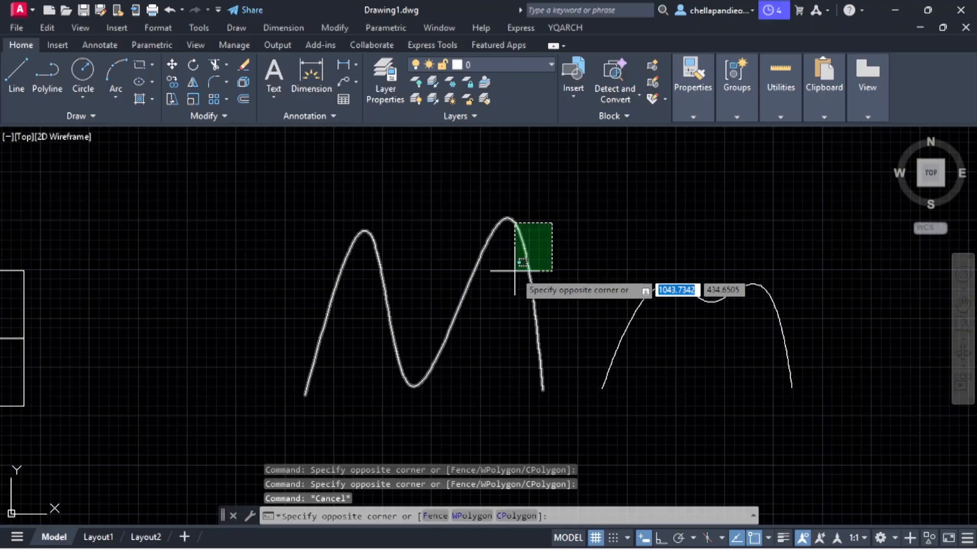
{"action": "left_click", "coordinate": [515, 271]}
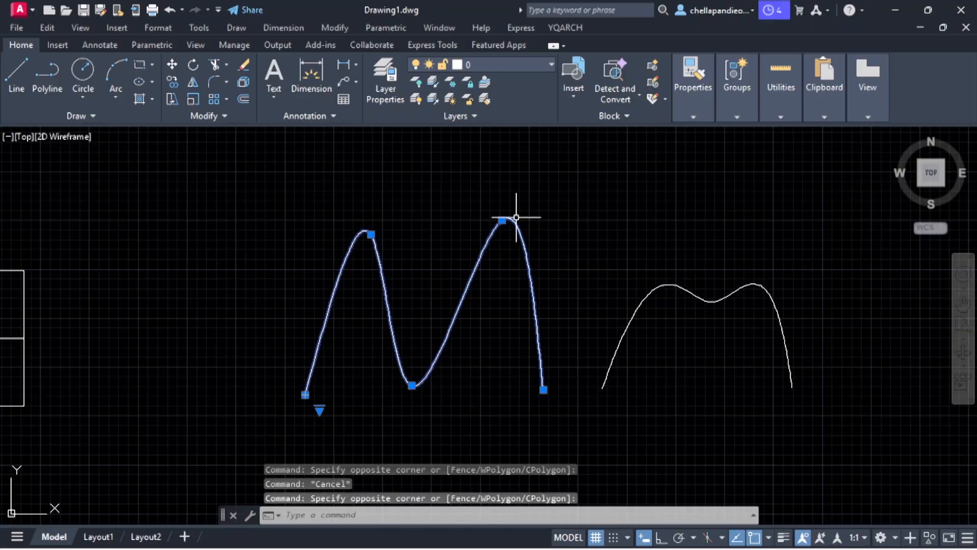
{"action": "key", "text": "Escape"}
{"action": "left_click", "coordinate": [704, 323]}
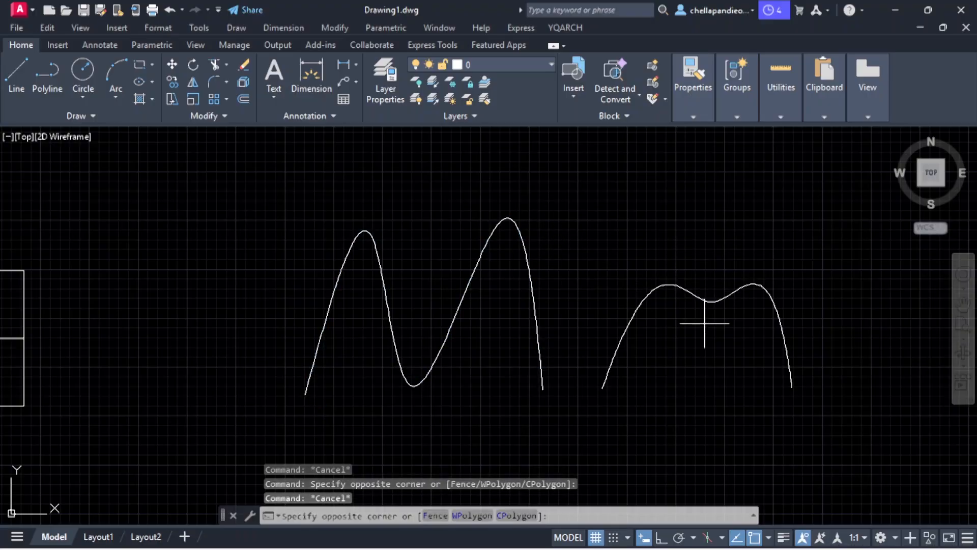
{"action": "left_click", "coordinate": [671, 262]}
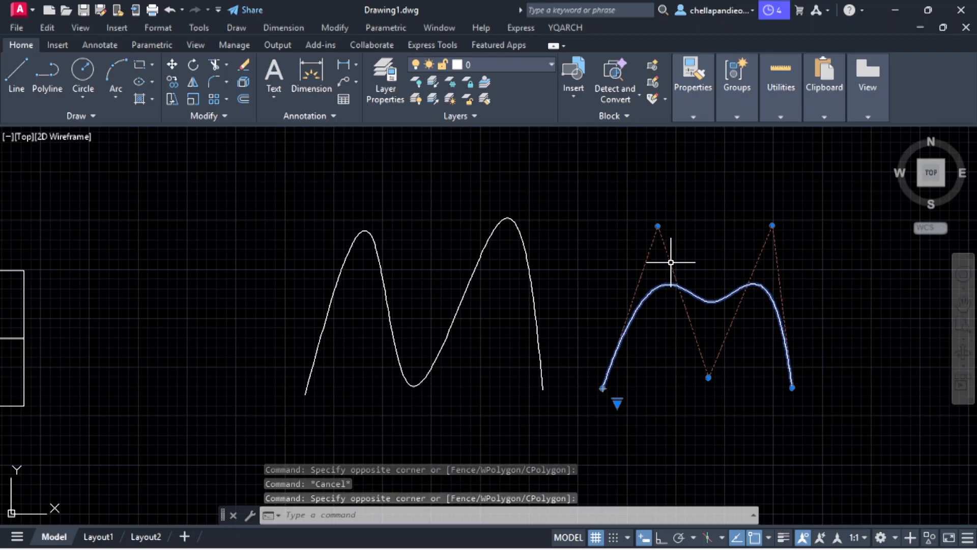
{"action": "key", "text": "Escape"}
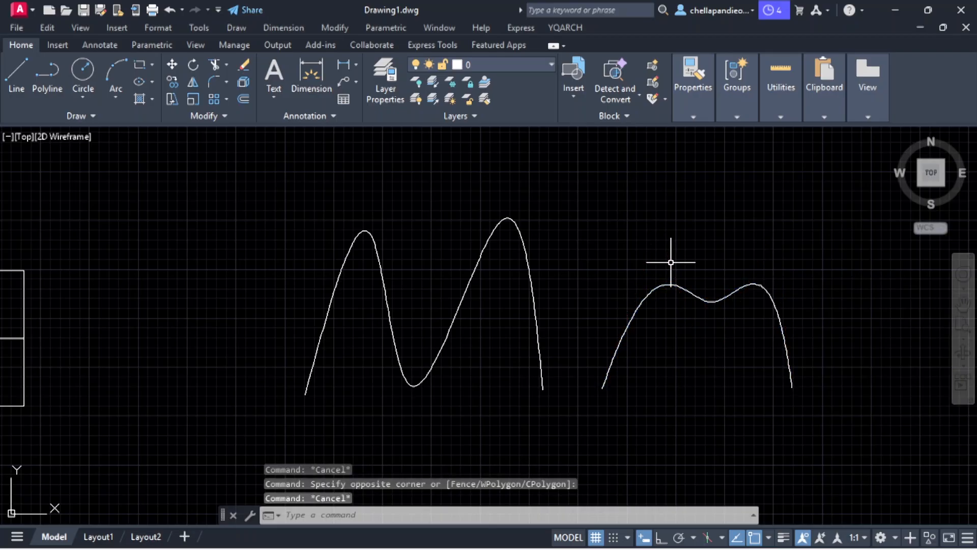
{"action": "scroll", "coordinate": [671, 262], "scroll_direction": "down", "scroll_amount": 5}
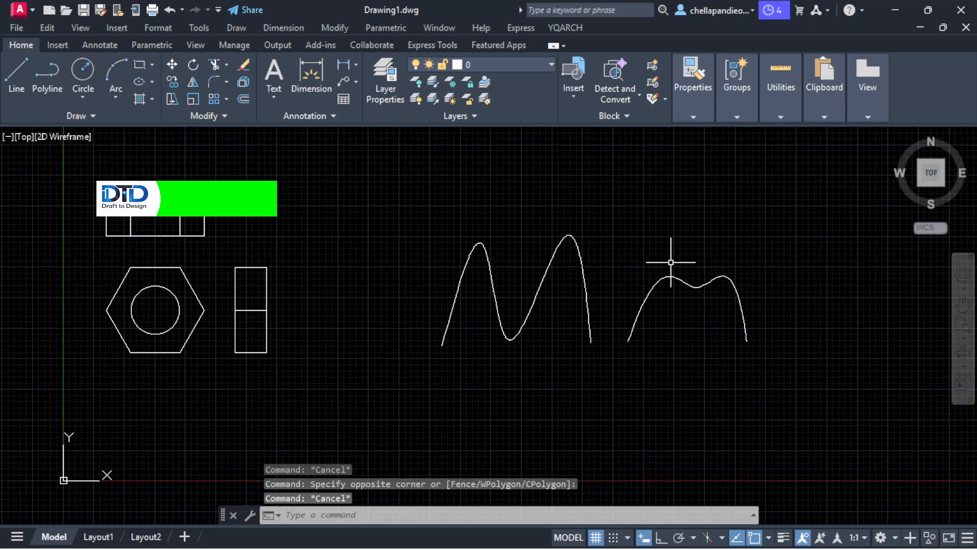
{"action": "middle_click_drag", "start_coordinate": [539, 277], "coordinate": [580, 284]}
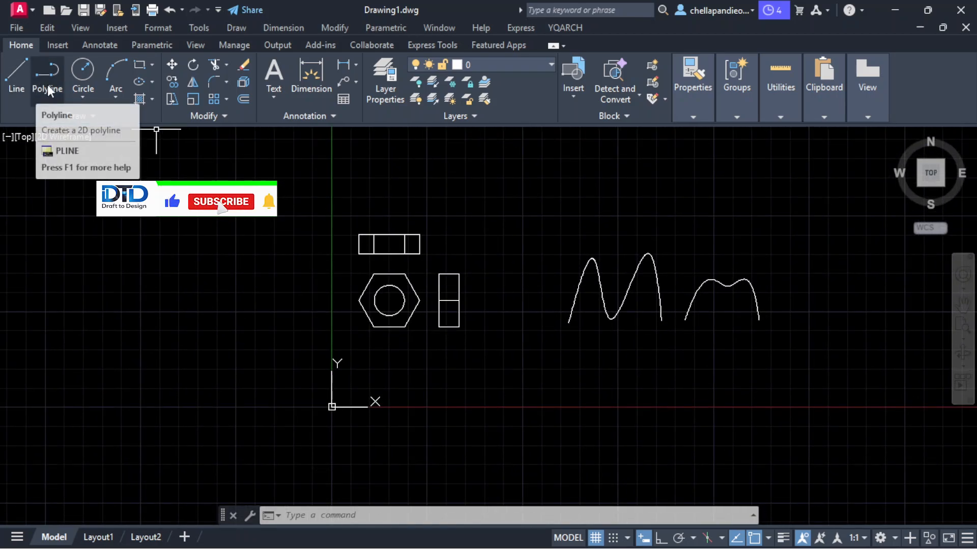
{"action": "left_click", "coordinate": [66, 115]}
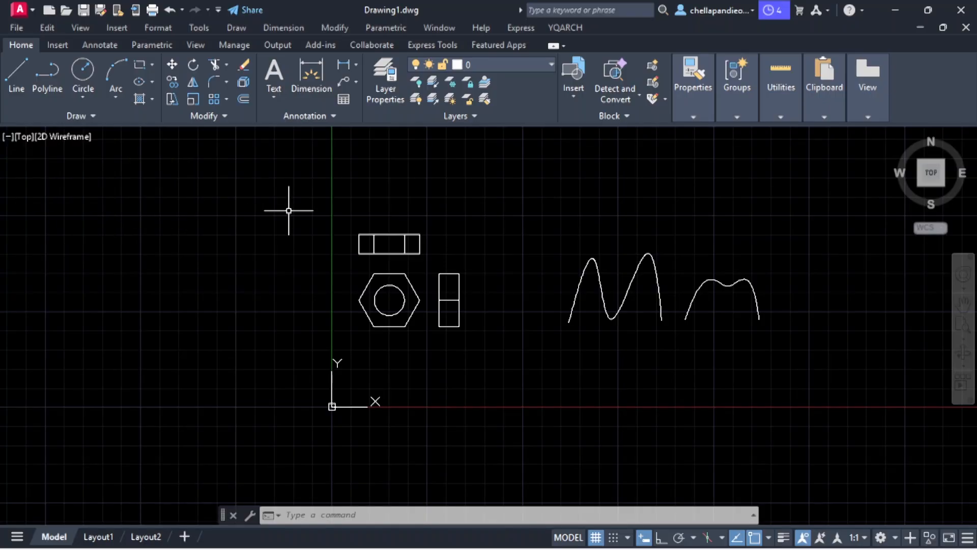
Zoom with the All option so the nut views and both splines fit in the drawing area
{"action": "type", "text": "z"}
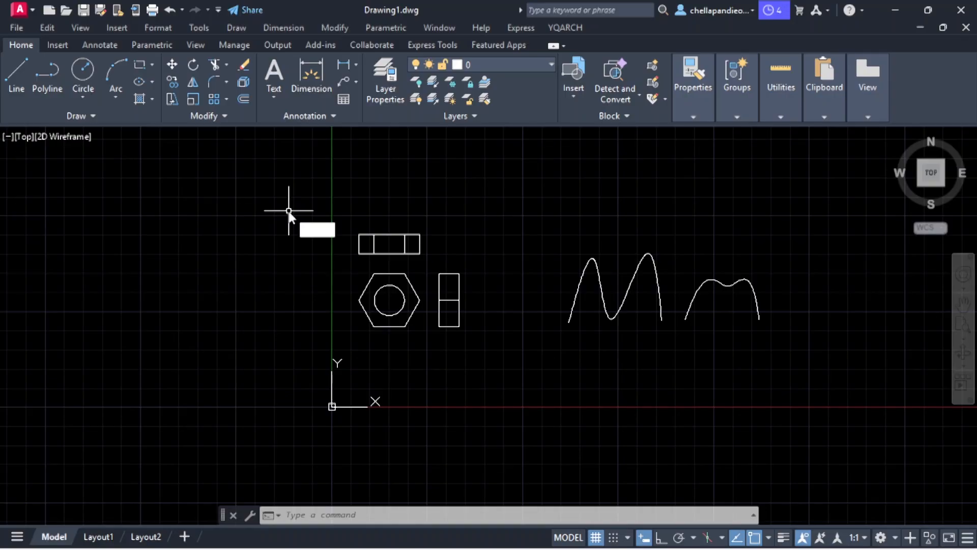
{"action": "key", "text": "Return"}
{"action": "scroll", "coordinate": [299, 198], "scroll_direction": "up", "scroll_amount": 3}
{"action": "scroll", "coordinate": [299, 198], "scroll_direction": "down", "scroll_amount": 2}
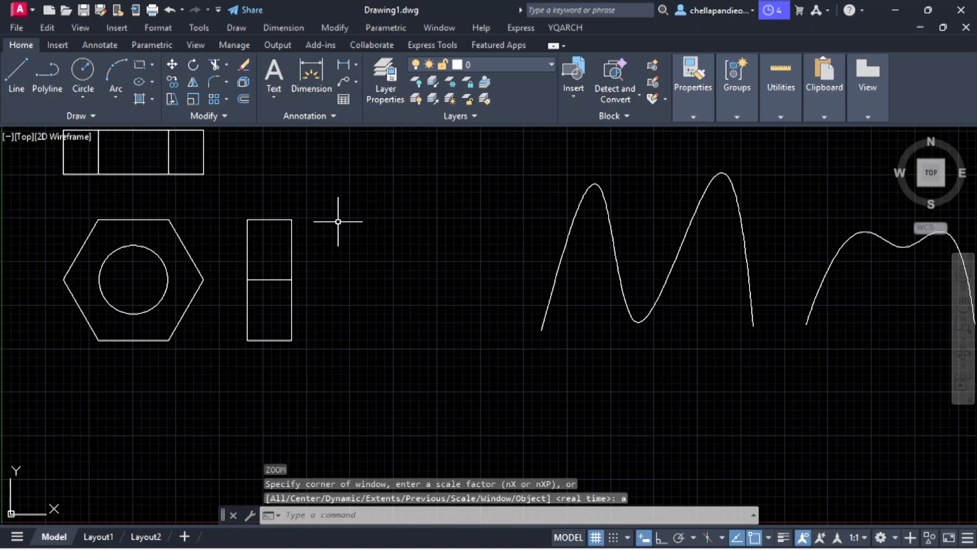
{"action": "type", "text": "a"}
{"action": "key", "text": "Return"}
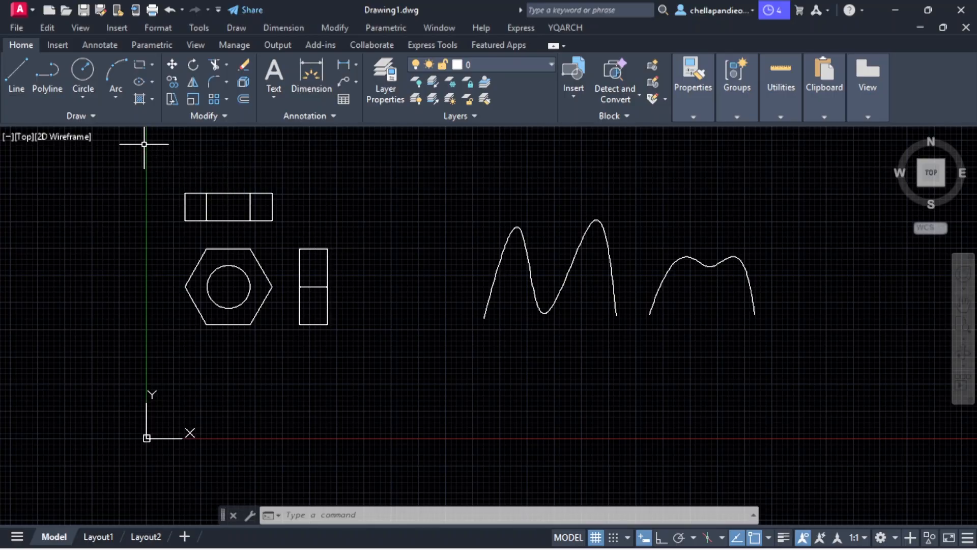
{"action": "left_click", "coordinate": [81, 117]}
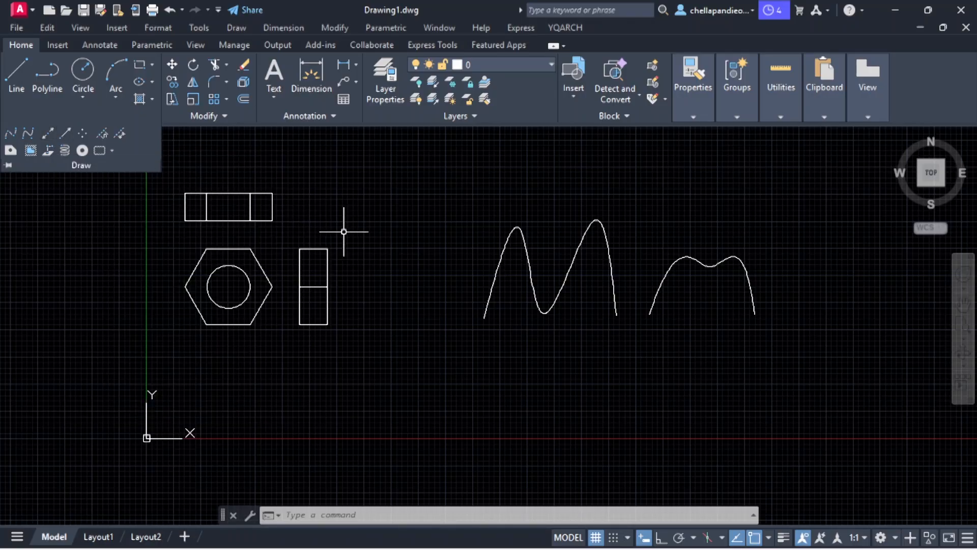
{"action": "left_click", "coordinate": [420, 260]}
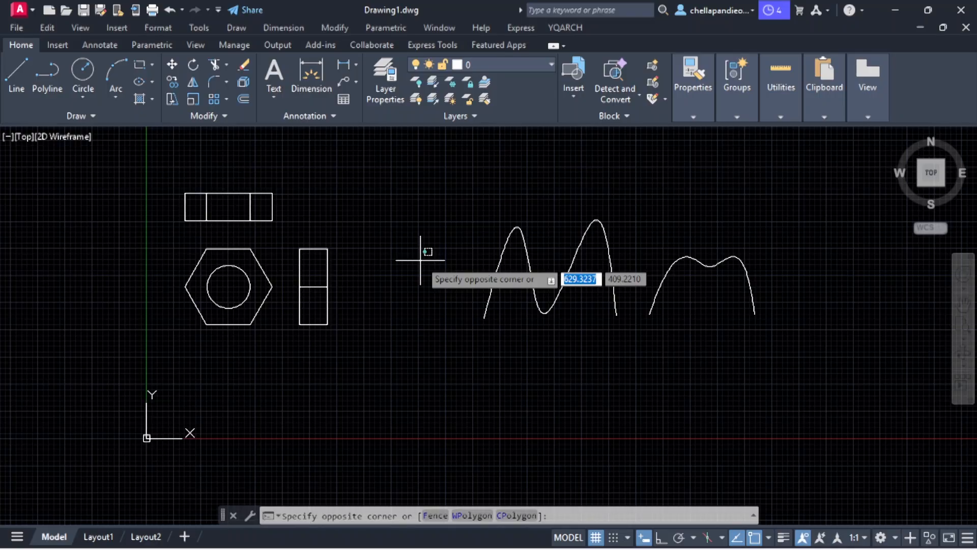
{"action": "left_click", "coordinate": [410, 321]}
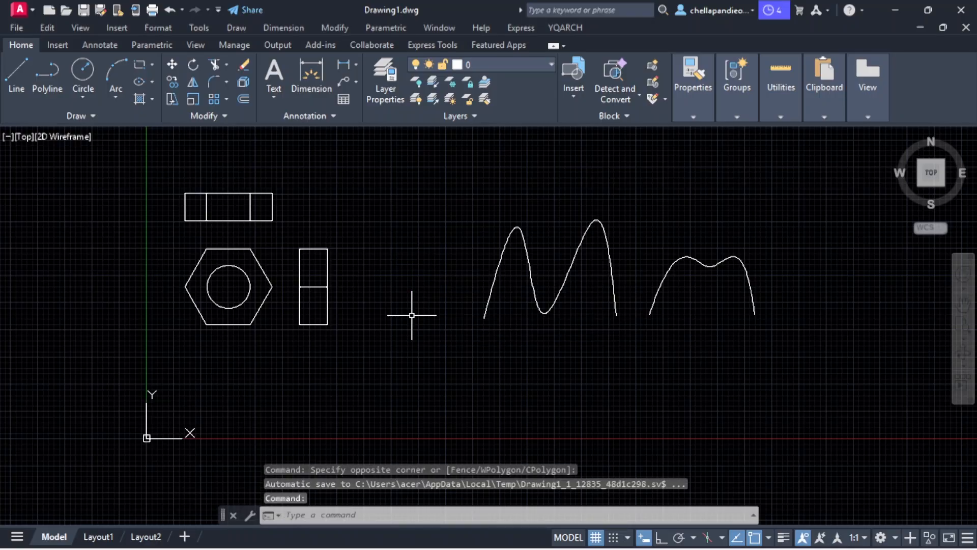